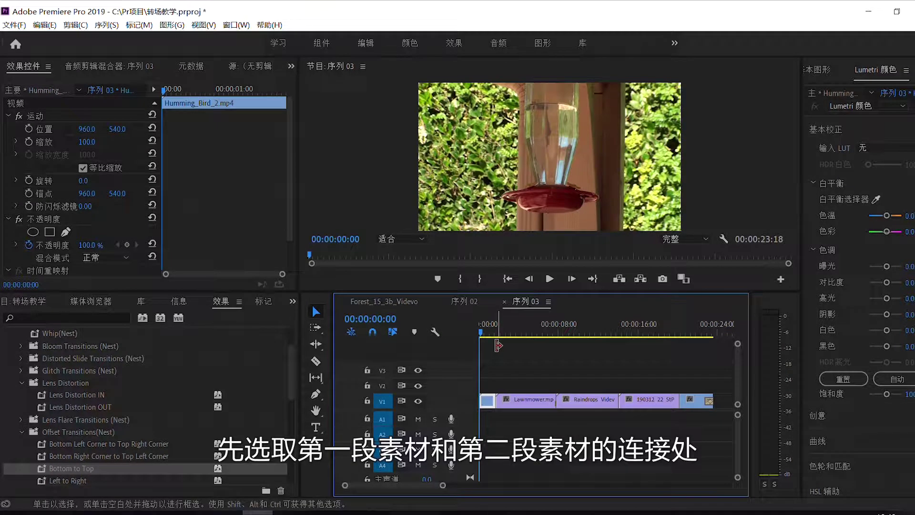
# Step: Move the Sequence 03 playhead to the cut between the first two clips
pyautogui.click(496, 336)
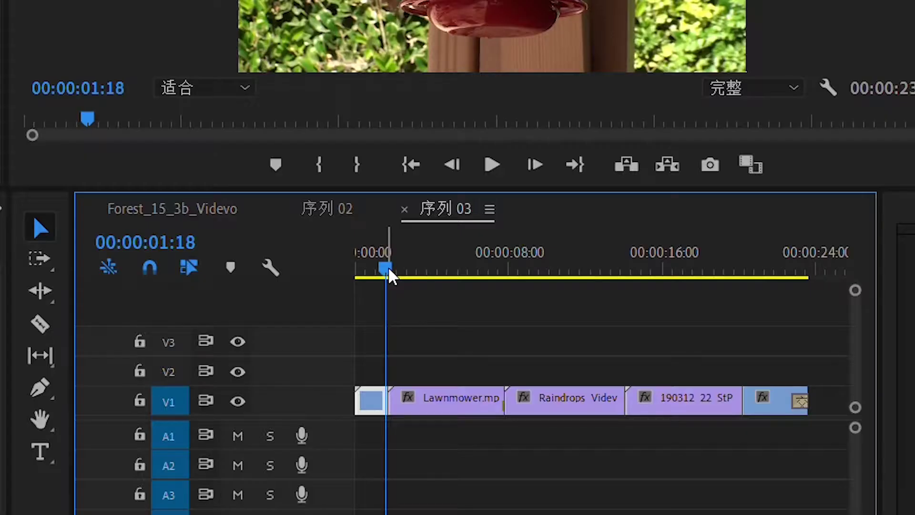
# Step: Zoom in on the first junction and razor-cut Lawnmower.mp4 at 00:00:02:02
pyautogui.moveTo(390, 275); pyautogui.dragTo(391, 276)
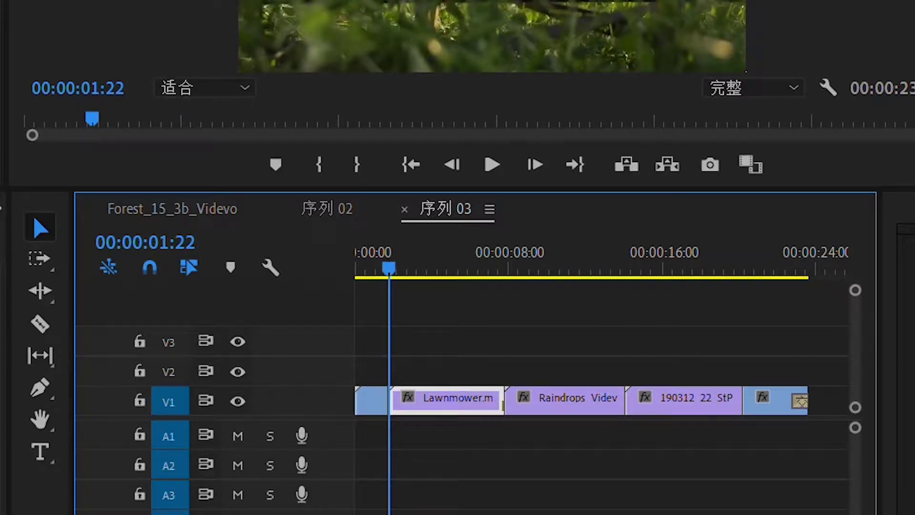
pyautogui.press('=')
pyautogui.press('=')
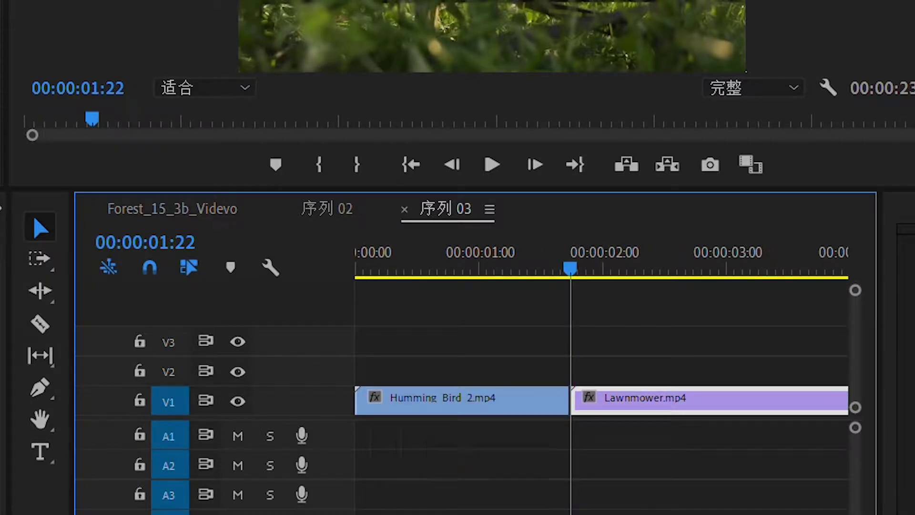
pyautogui.press('Right')
pyautogui.press('Right')
pyautogui.press('Right')
pyautogui.press('Right')
pyautogui.press('Right')
pyautogui.press('Right')
pyautogui.press('Right')
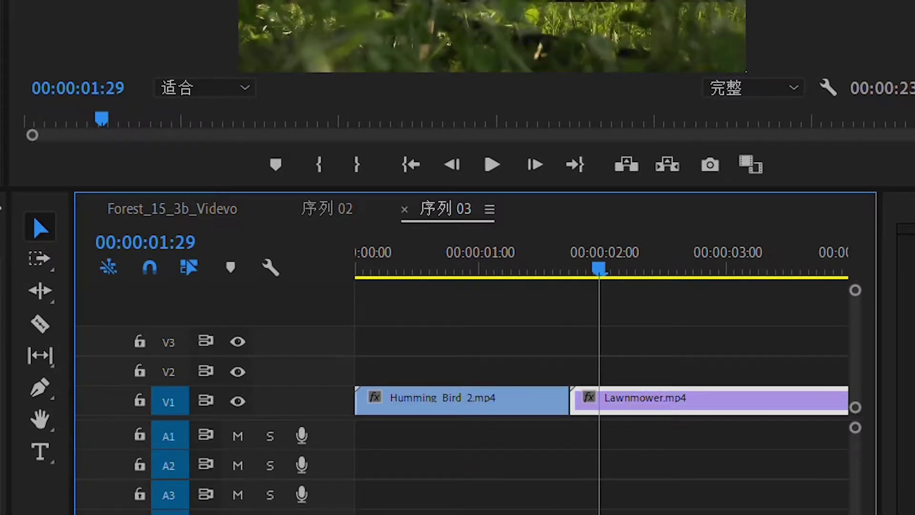
pyautogui.press('Right')
pyautogui.press('Right')
pyautogui.press('Right')
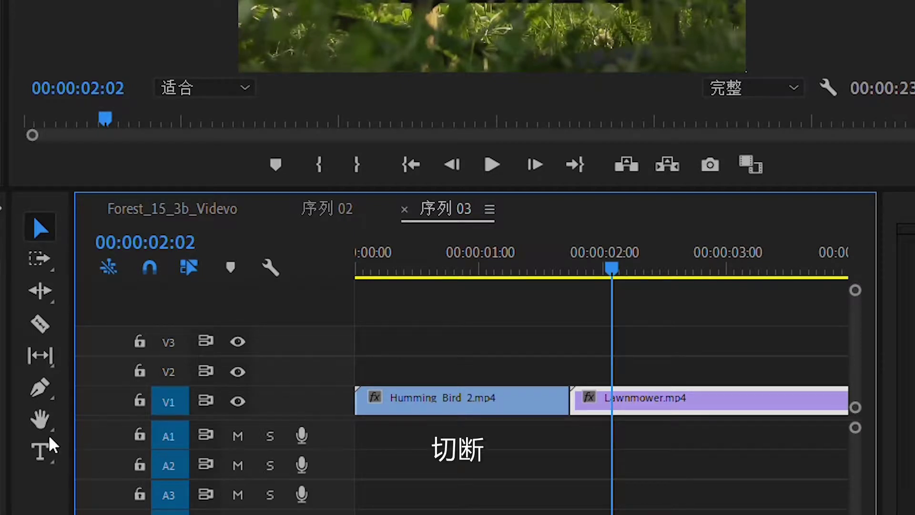
pyautogui.click(40, 324)
pyautogui.click(615, 403)
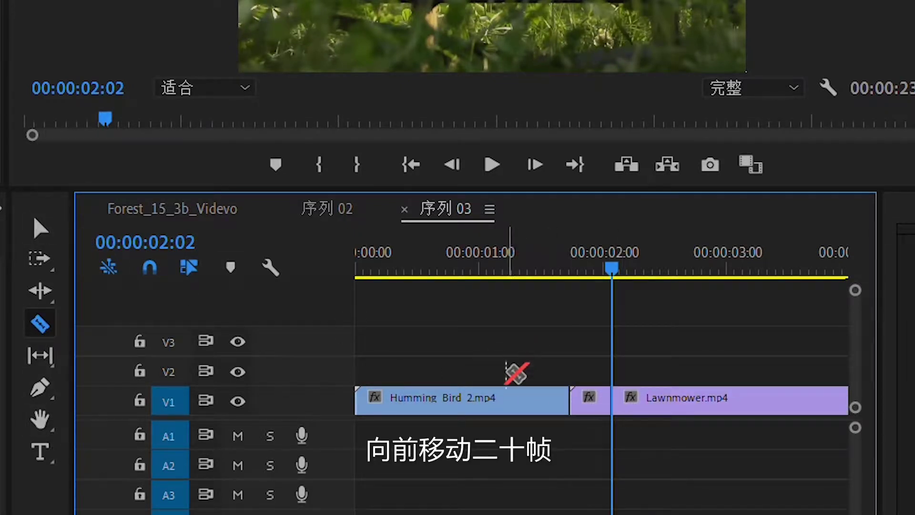
# Step: Cut Humming Bird 2.mp4 at 00:00:01:12 and select the two short middle pieces
pyautogui.press('Left')
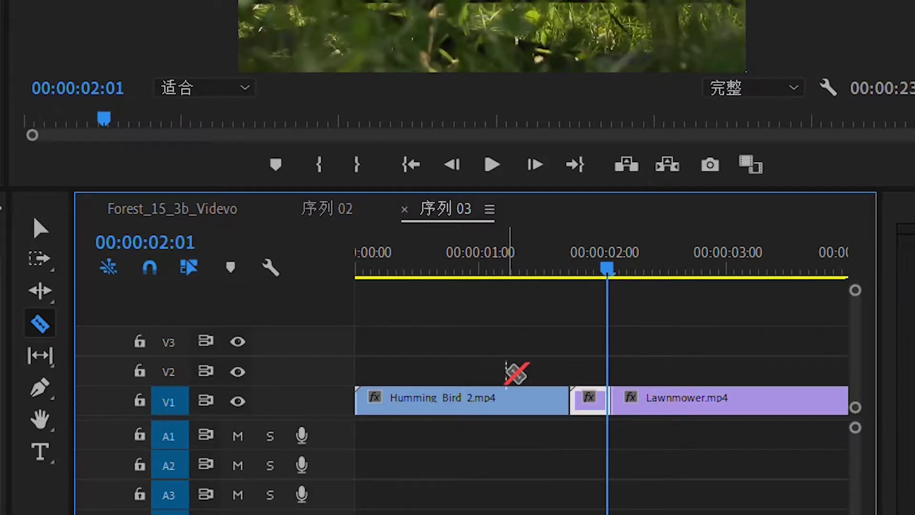
pyautogui.press('Left')
pyautogui.press('Left')
pyautogui.press('Left')
pyautogui.press('Left')
pyautogui.press('Left')
pyautogui.press('Left')
pyautogui.press('Left')
pyautogui.press('Left')
pyautogui.press('Left')
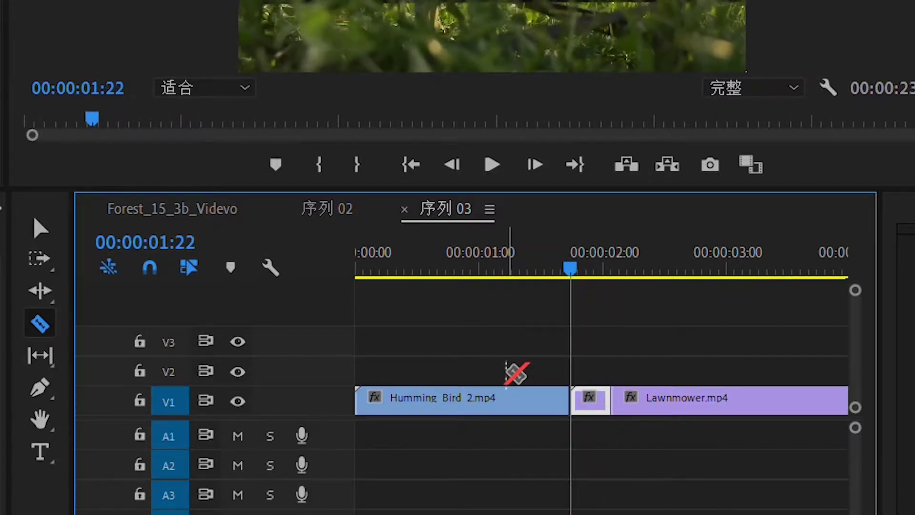
pyautogui.press('Left')
pyautogui.press('Left')
pyautogui.press('Left')
pyautogui.press('Left')
pyautogui.press('Left')
pyautogui.press('Left')
pyautogui.press('Left')
pyautogui.press('Left')
pyautogui.press('Left')
pyautogui.press('Left')
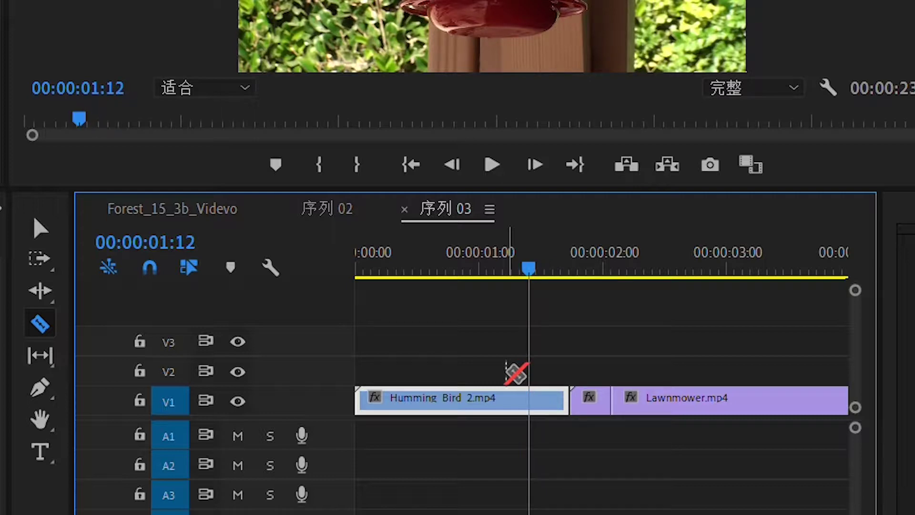
pyautogui.click(532, 402)
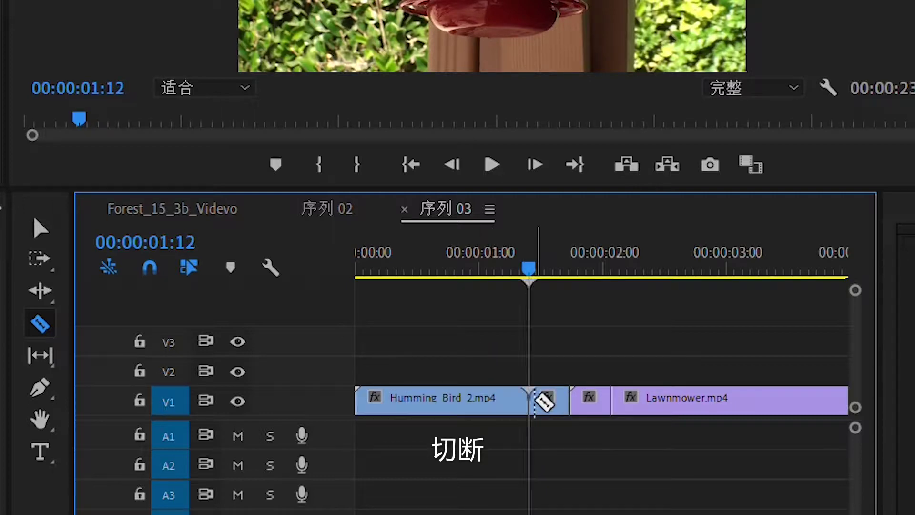
pyautogui.click(41, 224)
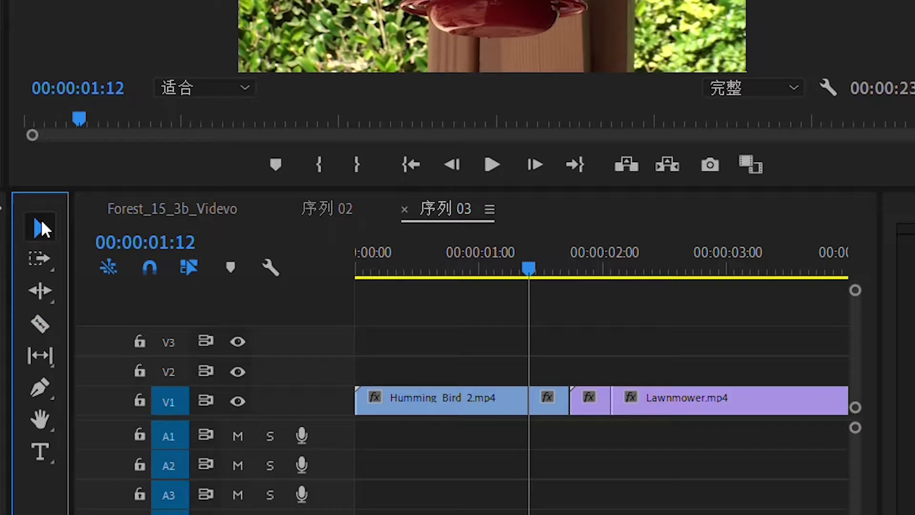
pyautogui.click(590, 435)
pyautogui.moveTo(591, 435); pyautogui.dragTo(546, 403)
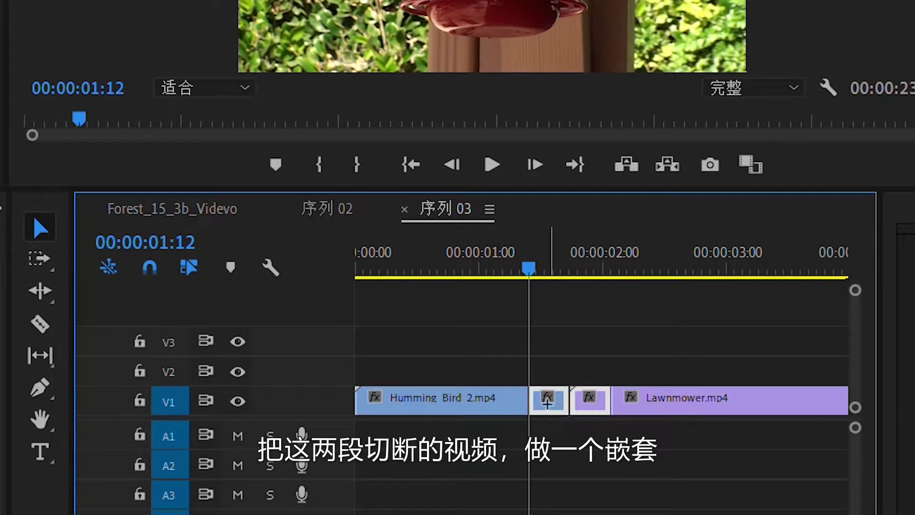
# Step: Nest the two selected short clips into one nested sequence
pyautogui.rightClick(547, 404)
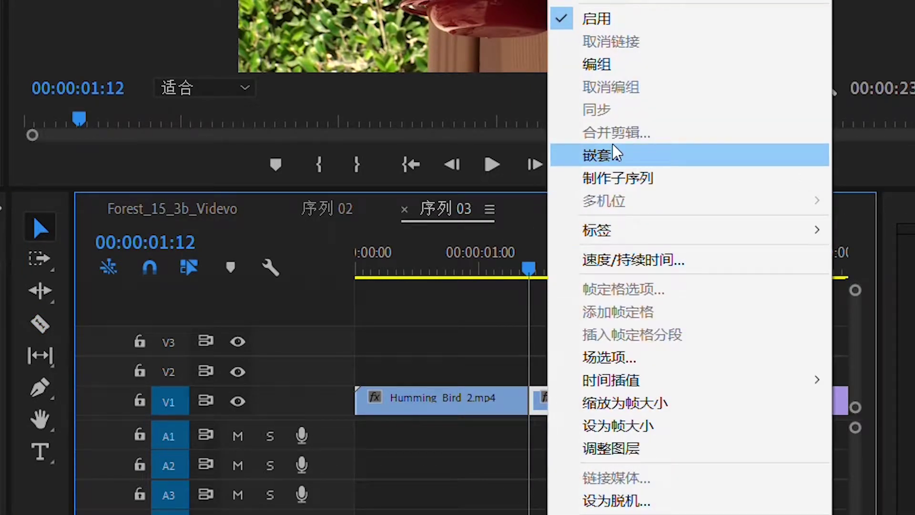
pyautogui.click(614, 154)
pyautogui.click(315, 146)
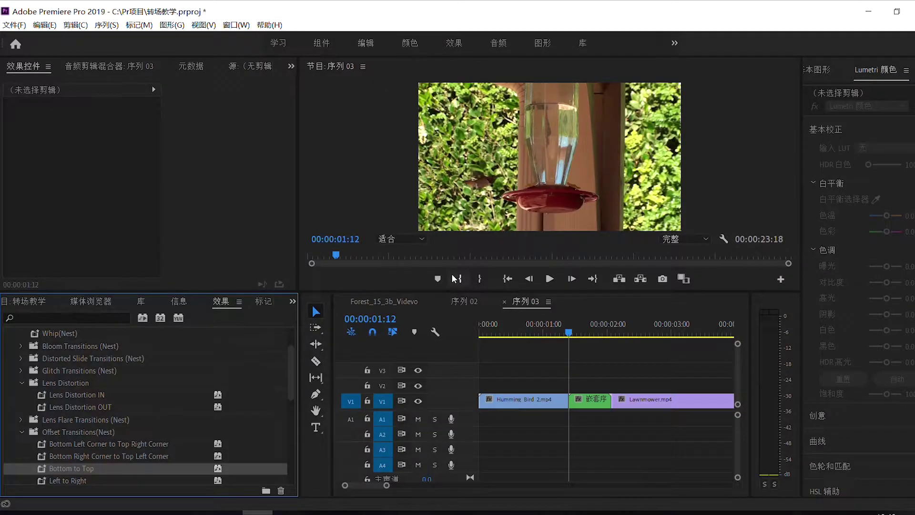
# Step: Apply the Warp Transition(Nest) preset to the nested clip and preview it
pyautogui.scroll(-5, 297, 389)
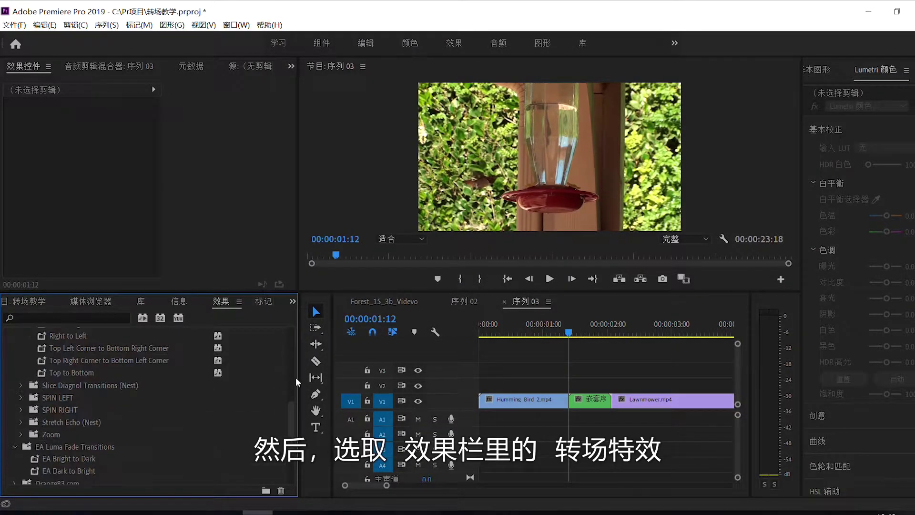
pyautogui.moveTo(293, 414); pyautogui.dragTo(299, 343)
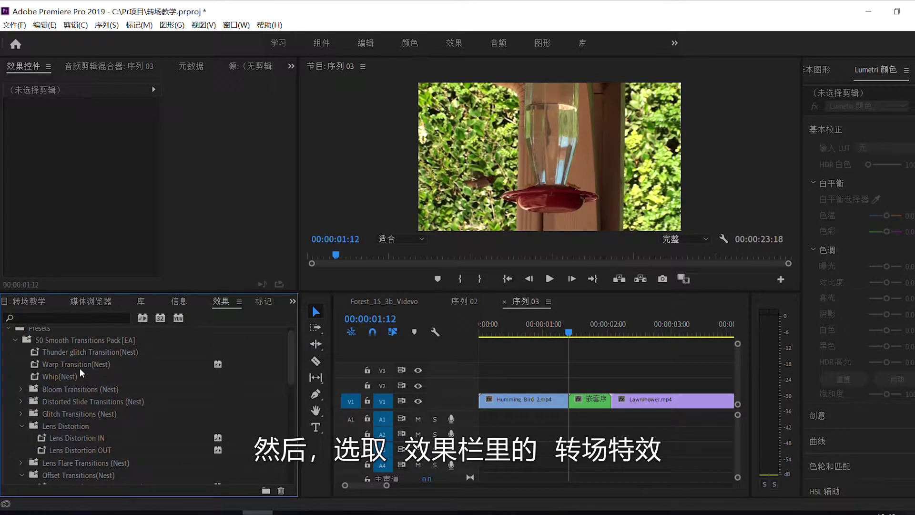
pyautogui.moveTo(79, 368); pyautogui.dragTo(474, 370)
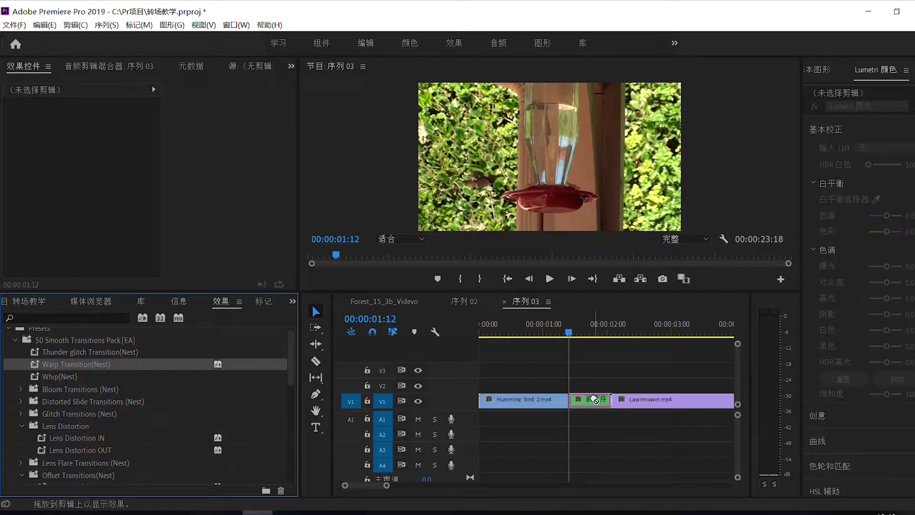
pyautogui.moveTo(595, 407); pyautogui.dragTo(594, 405)
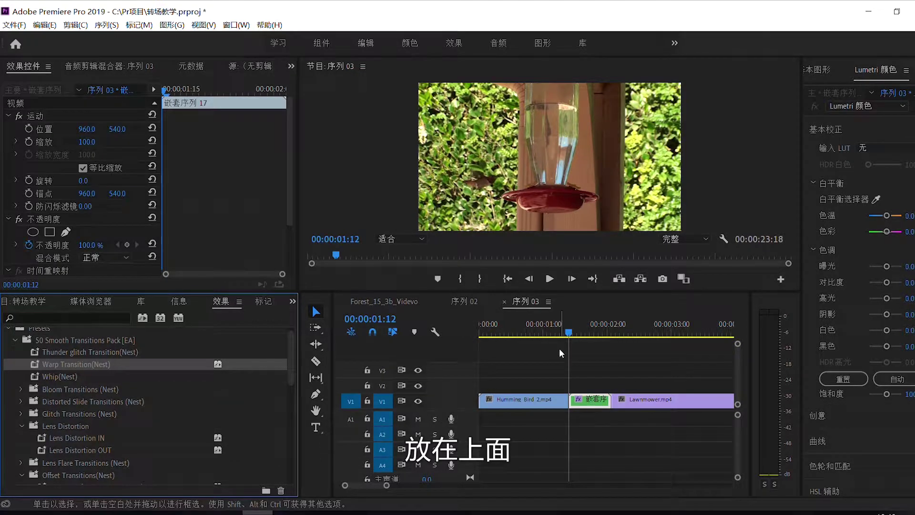
pyautogui.click(552, 329)
pyautogui.click(550, 279)
pyautogui.click(549, 280)
pyautogui.moveTo(389, 485); pyautogui.dragTo(452, 485)
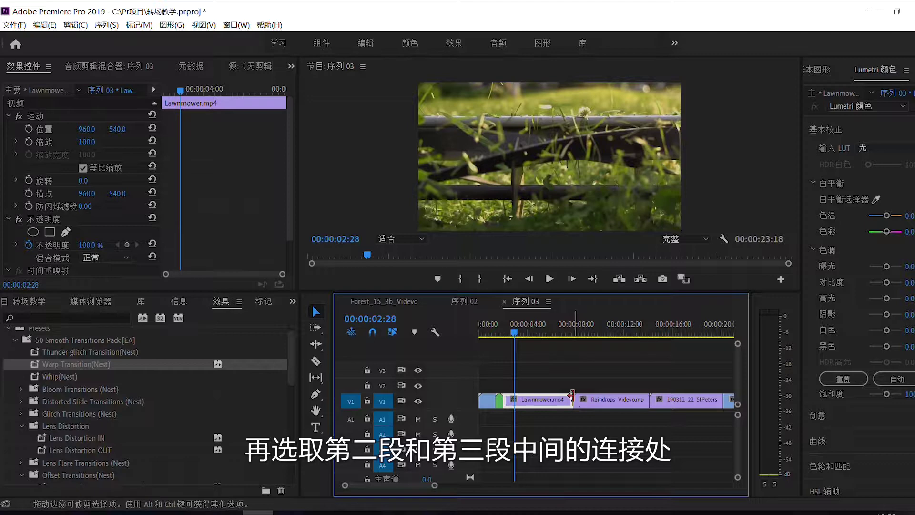
# Step: Position the playhead at 08:05, just past the Lawnmower–Raindrops junction
pyautogui.click(574, 334)
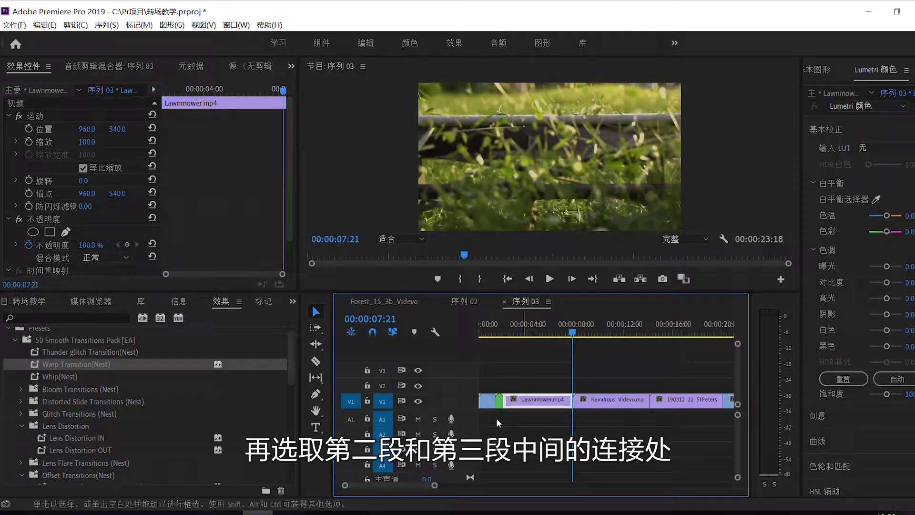
pyautogui.scroll(2, 363, 486)
pyautogui.scroll(2, 363, 486)
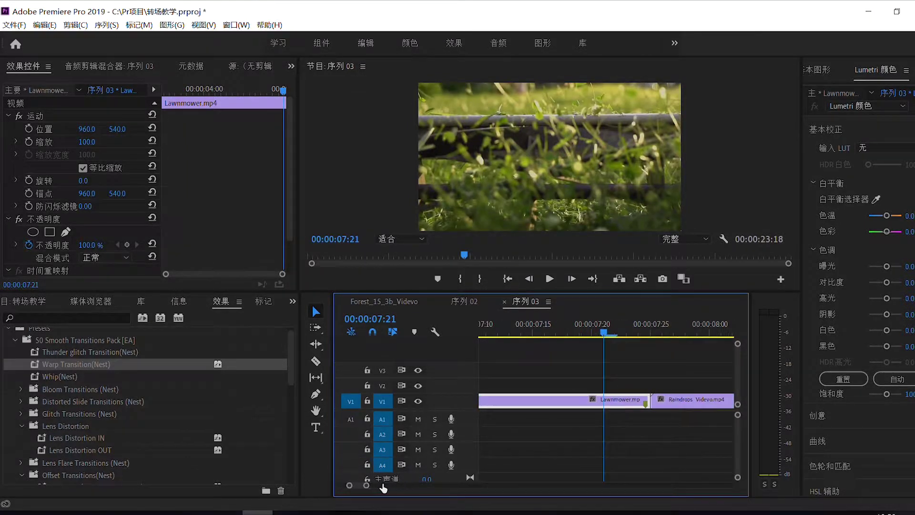
pyautogui.click(649, 337)
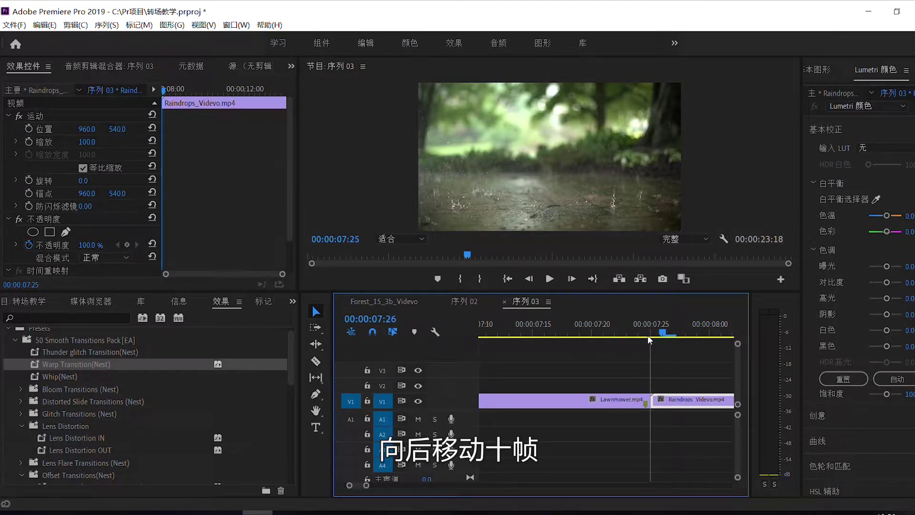
pyautogui.press('Right')
pyautogui.press('Right')
pyautogui.press('Right')
pyautogui.press('Right')
pyautogui.press('Right')
pyautogui.press('Right')
pyautogui.press('Right')
pyautogui.press('Right')
pyautogui.press('Right')
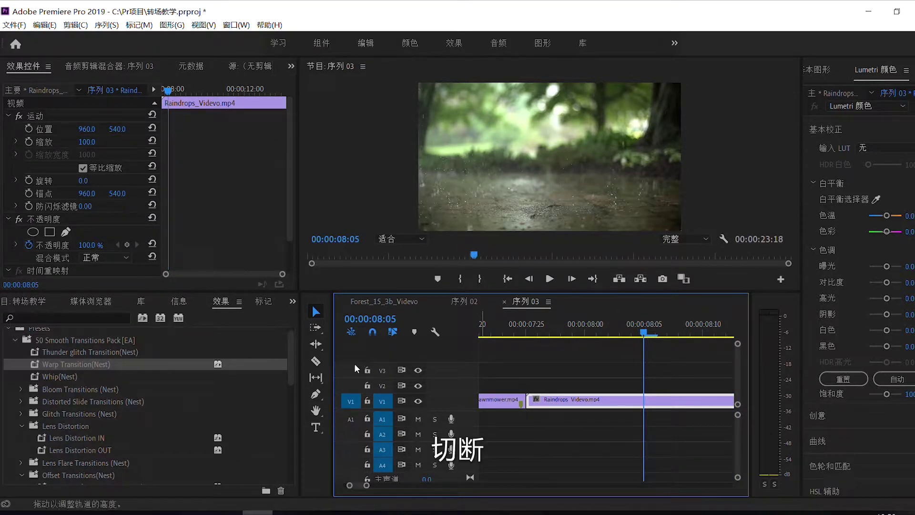
# Step: Razor-cut Raindrops at 08:05 and Lawnmower at 07:15
pyautogui.click(316, 361)
pyautogui.click(649, 403)
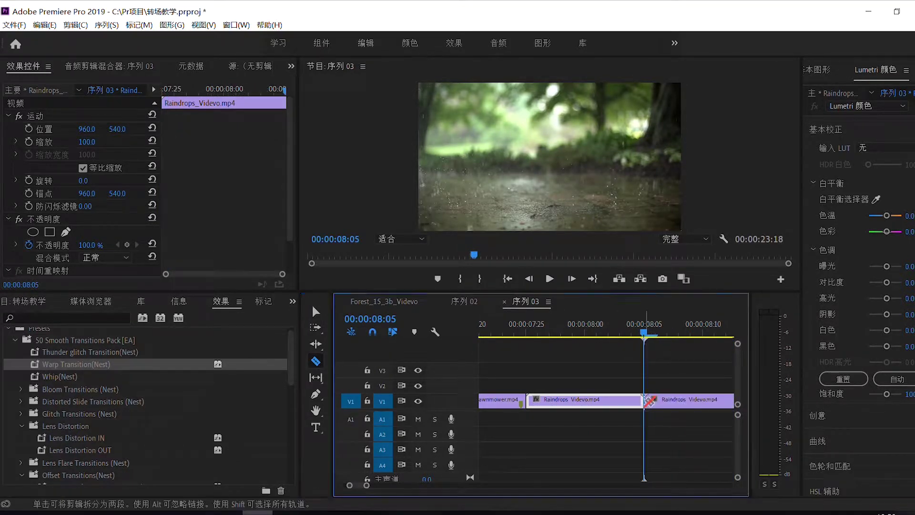
pyautogui.press('Left')
pyautogui.press('Left')
pyautogui.press('Left')
pyautogui.press('Left')
pyautogui.press('Left')
pyautogui.press('Left')
pyautogui.press('Left')
pyautogui.press('Left')
pyautogui.press('Left')
pyautogui.press('Left')
pyautogui.press('Left')
pyautogui.press('Left')
pyautogui.press('Left')
pyautogui.press('Left')
pyautogui.press('Left')
pyautogui.press('Left')
pyautogui.press('Left')
pyautogui.press('Left')
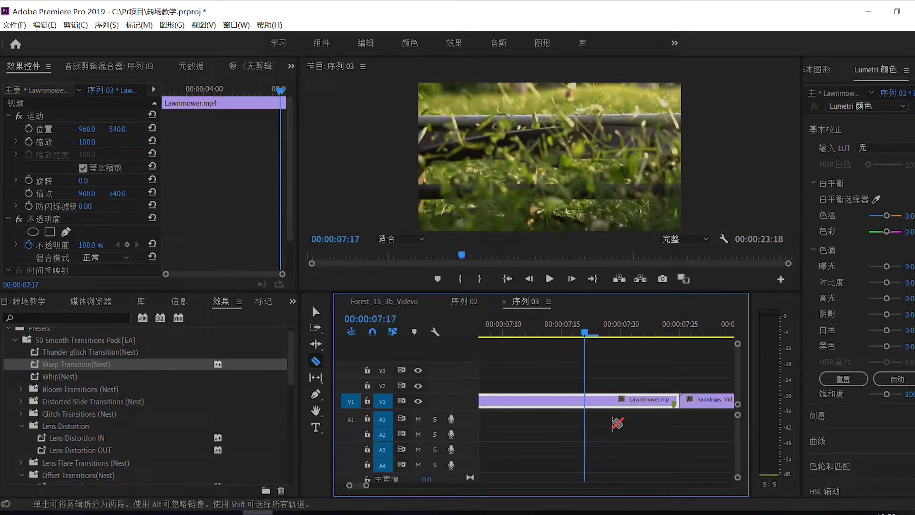
pyautogui.press('Left')
pyautogui.press('Left')
pyautogui.click(572, 405)
pyautogui.press('v')
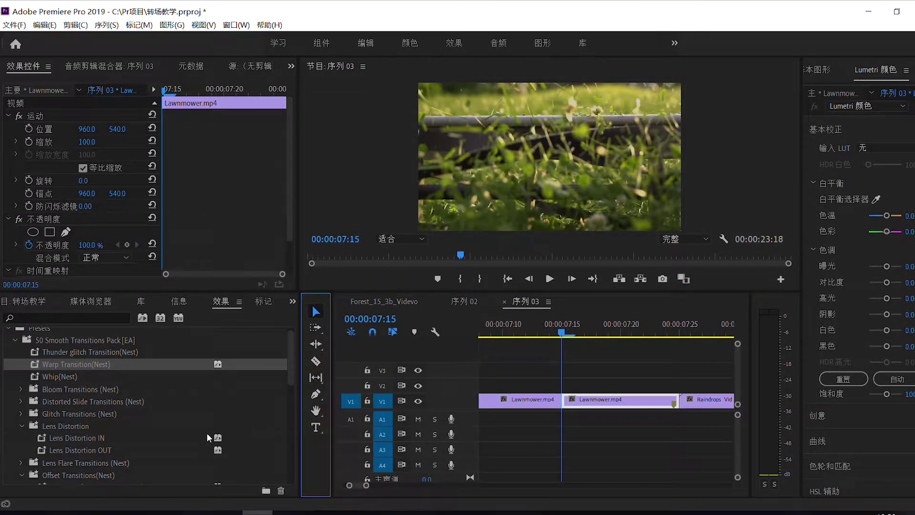
pyautogui.click(62, 376)
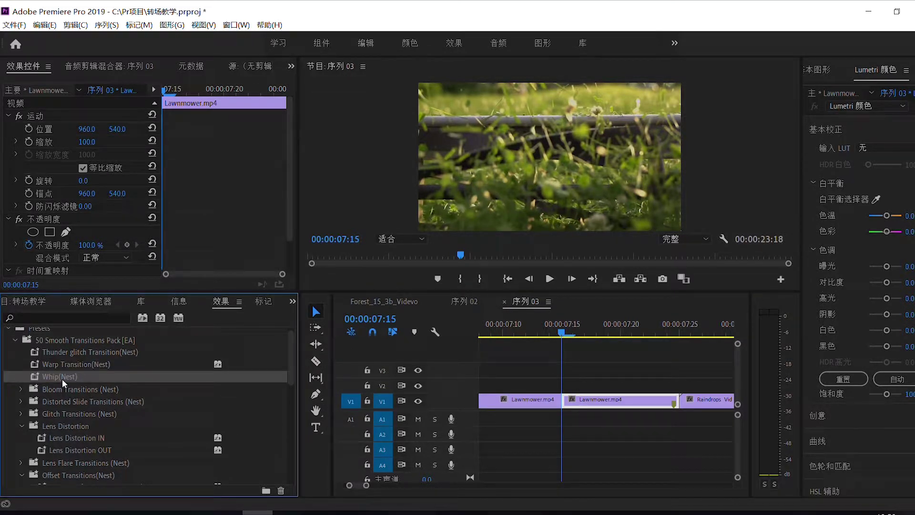
# Step: Nest the two pieces around the Lawnmower–Raindrops junction into 嵌套序列 18
pyautogui.moveTo(62, 379); pyautogui.dragTo(620, 399)
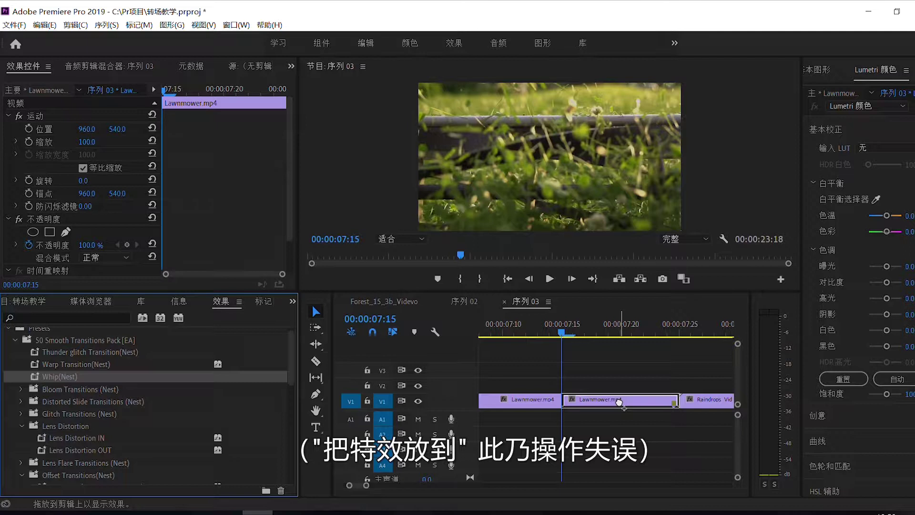
pyautogui.moveTo(619, 402); pyautogui.dragTo(619, 403)
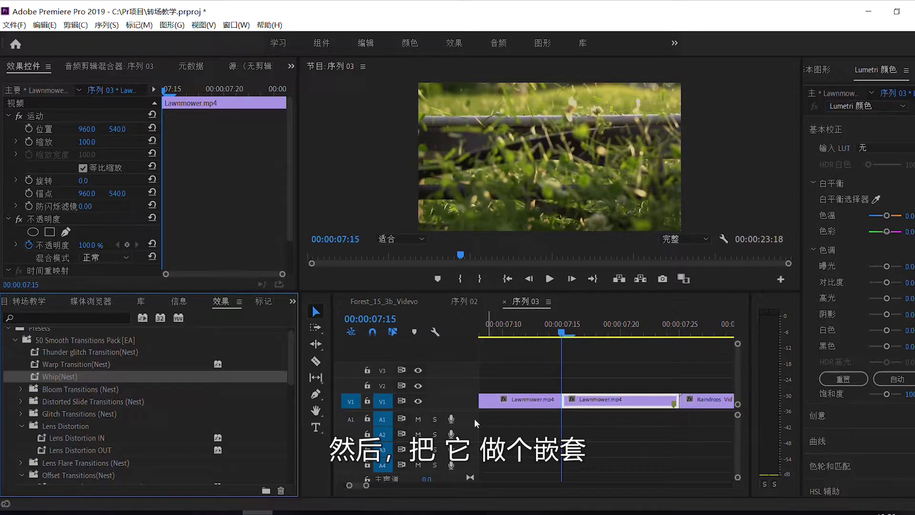
pyautogui.moveTo(639, 418); pyautogui.dragTo(715, 401)
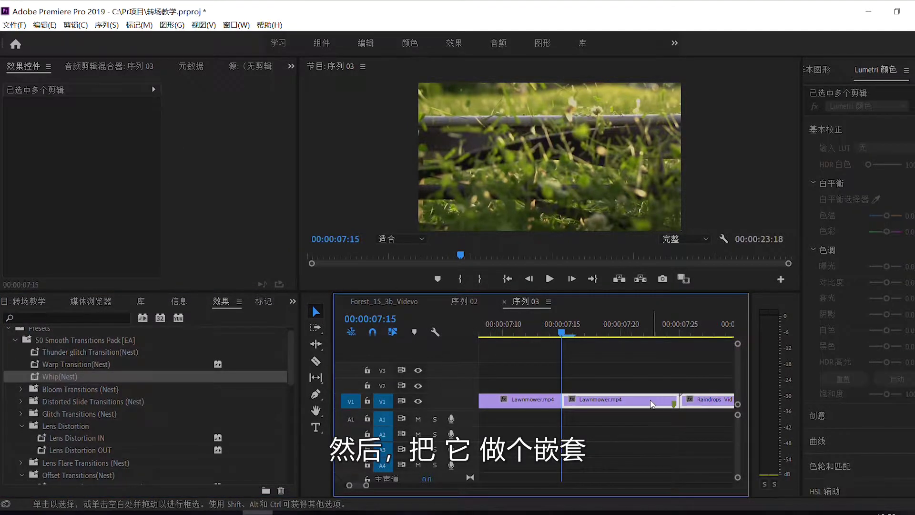
pyautogui.rightClick(650, 403)
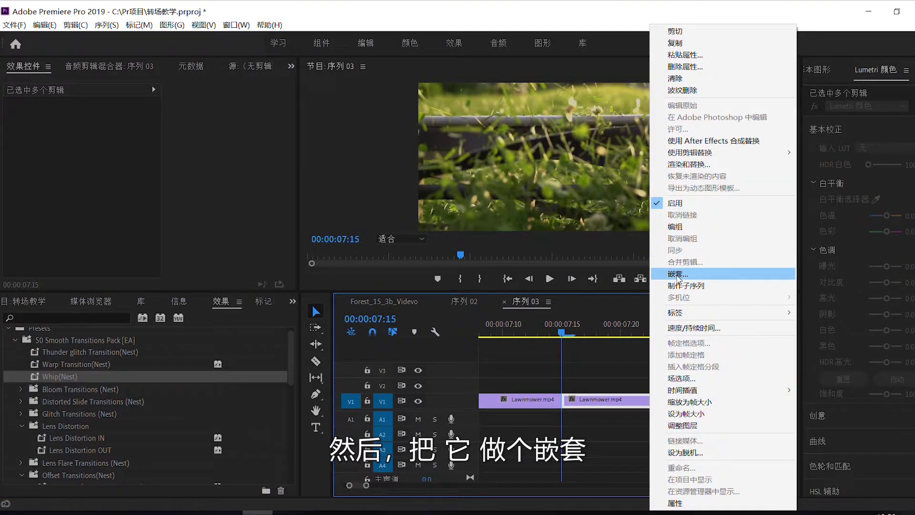
pyautogui.click(679, 275)
pyautogui.click(453, 277)
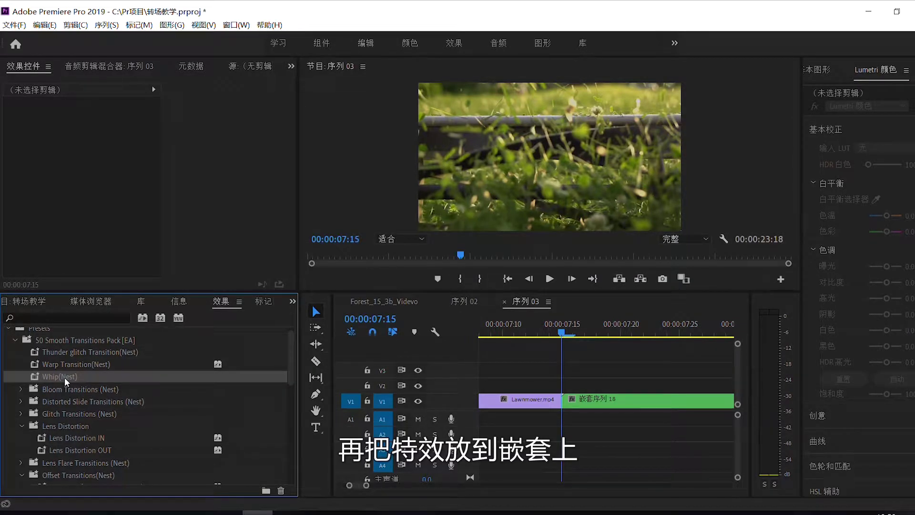
# Step: Apply Whip(Nest) to 嵌套序列 18 and preview it from 07:10
pyautogui.moveTo(431, 382); pyautogui.dragTo(637, 408)
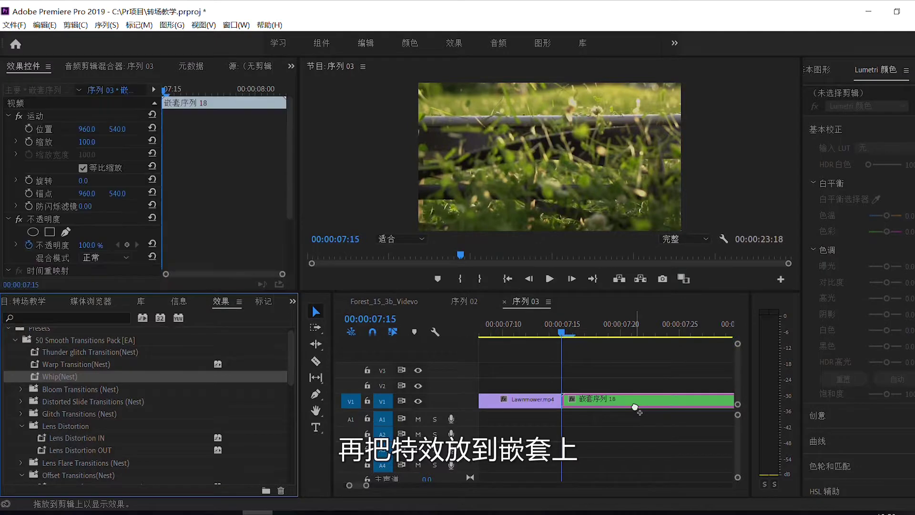
pyautogui.click(511, 332)
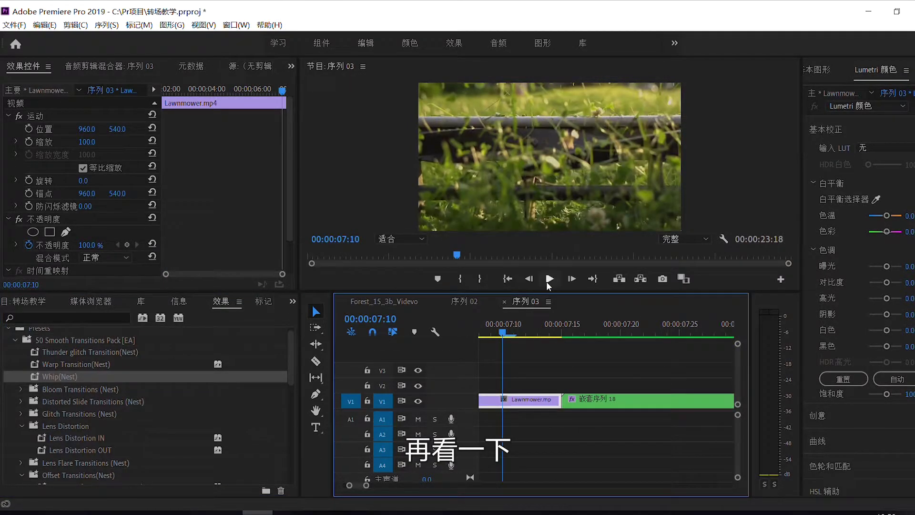
pyautogui.click(549, 280)
pyautogui.click(549, 280)
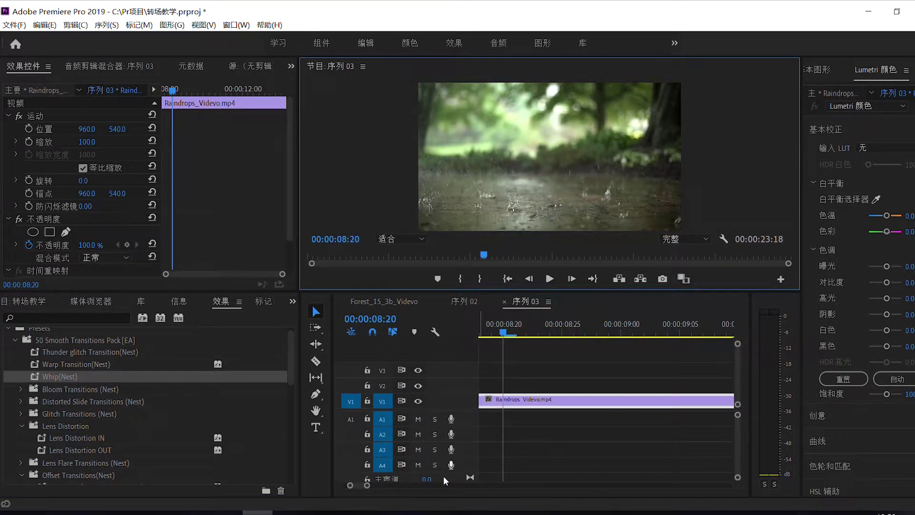
pyautogui.moveTo(370, 491); pyautogui.dragTo(426, 489)
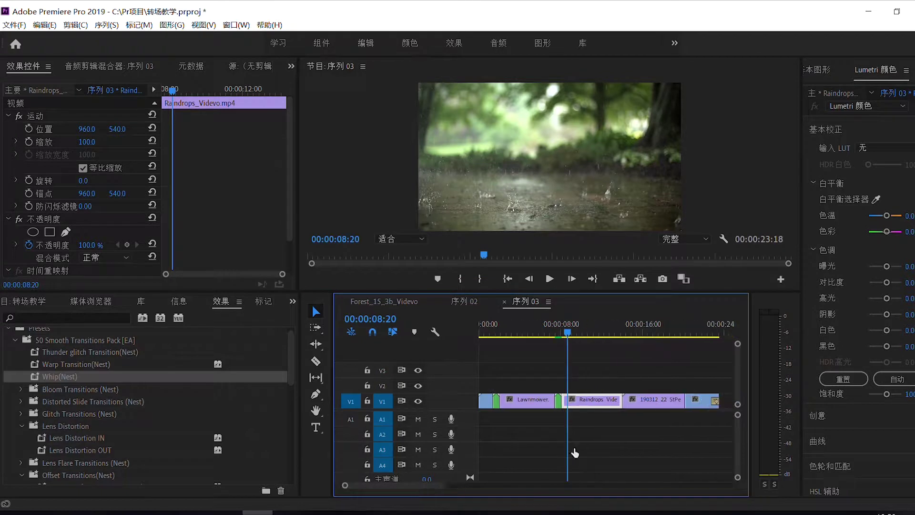
# Step: Zoom into the Raindrops–StPeters junction and razor-cut StPeters at 14:13, ten frames in
pyautogui.click(623, 333)
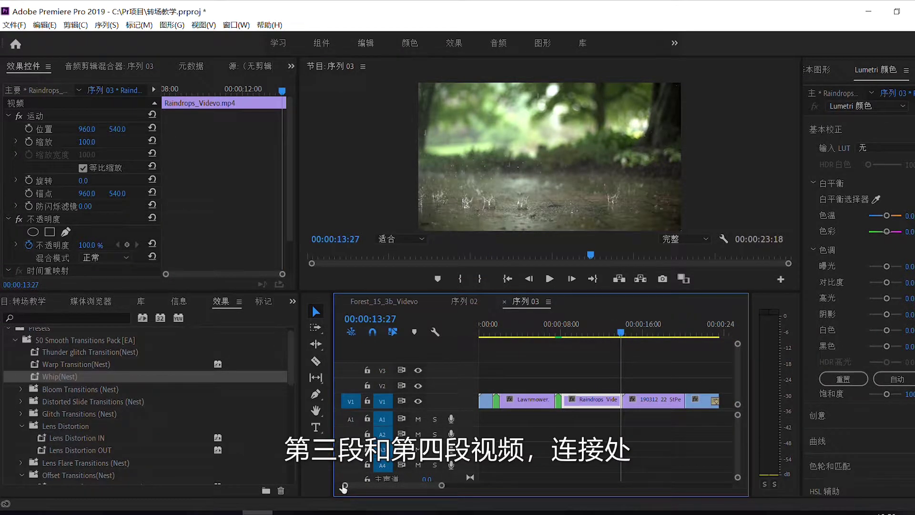
pyautogui.press('=')
pyautogui.press('=')
pyautogui.press('=')
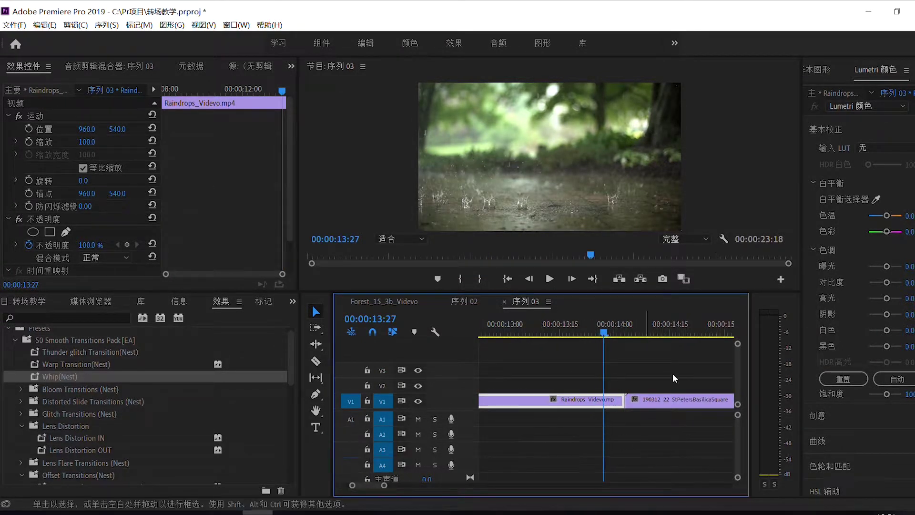
pyautogui.click(625, 335)
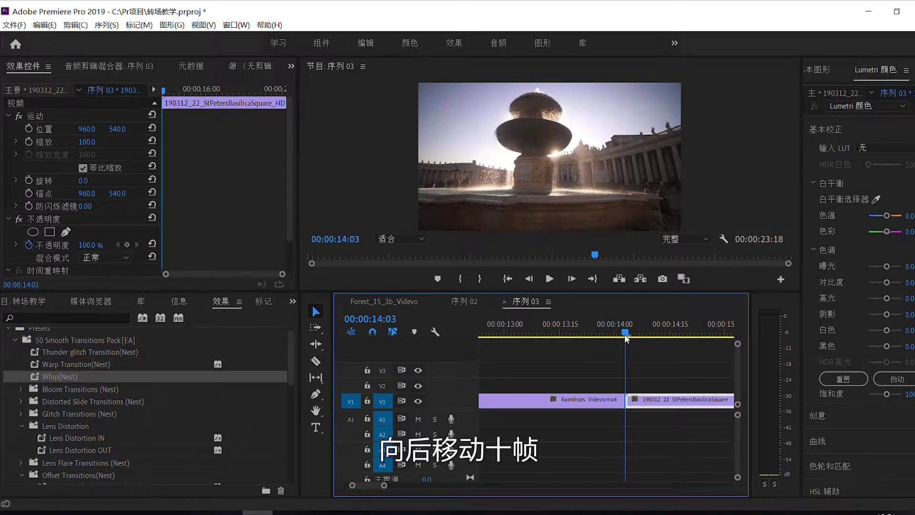
pyautogui.press('Right')
pyautogui.press('Right')
pyautogui.press('Right')
pyautogui.press('Right')
pyautogui.press('Right')
pyautogui.press('Right')
pyautogui.press('Right')
pyautogui.press('Right')
pyautogui.press('Right')
pyautogui.press('Right')
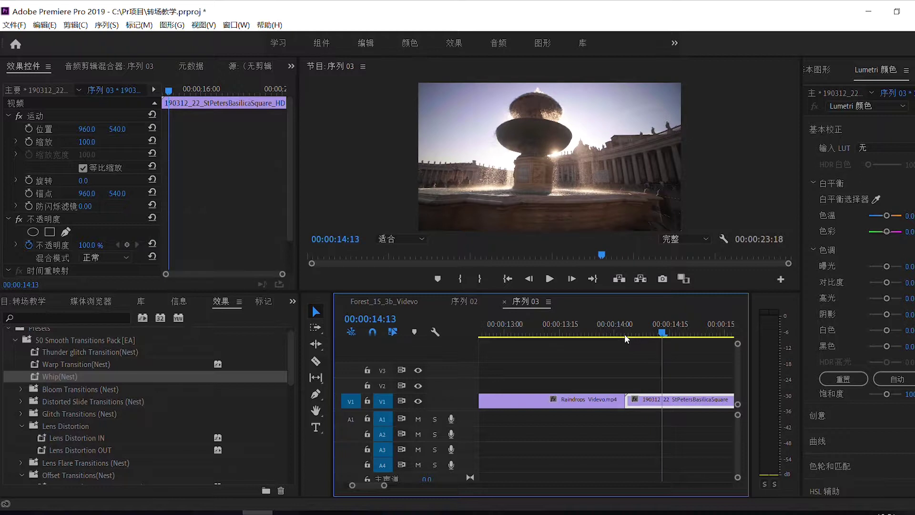
pyautogui.click(317, 364)
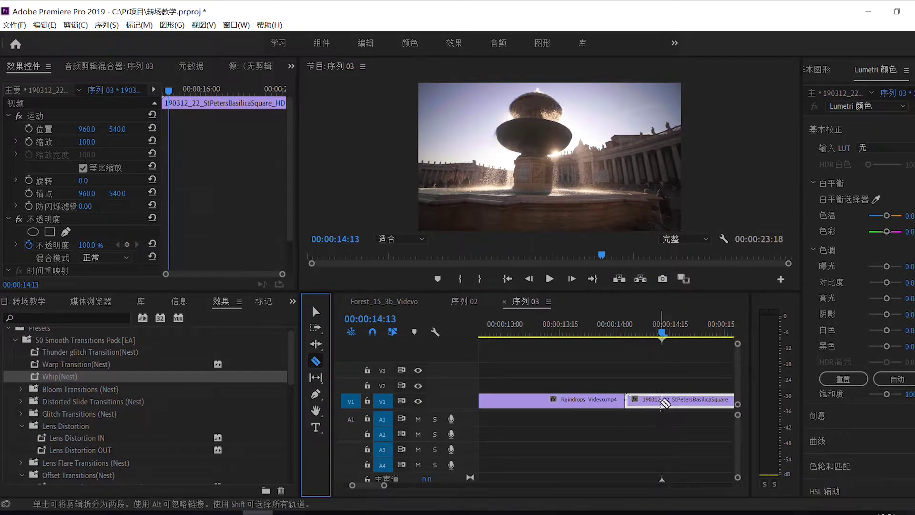
pyautogui.click(664, 403)
pyautogui.press('Left')
pyautogui.press('Left')
pyautogui.press('Left')
pyautogui.press('Left')
pyautogui.press('Left')
pyautogui.press('Left')
pyautogui.press('Left')
pyautogui.press('Left')
pyautogui.press('Left')
pyautogui.press('Left')
pyautogui.press('Left')
pyautogui.press('Left')
pyautogui.press('Left')
pyautogui.press('Left')
pyautogui.press('Left')
pyautogui.press('Left')
pyautogui.press('Left')
pyautogui.press('Left')
pyautogui.press('Left')
pyautogui.press('Left')
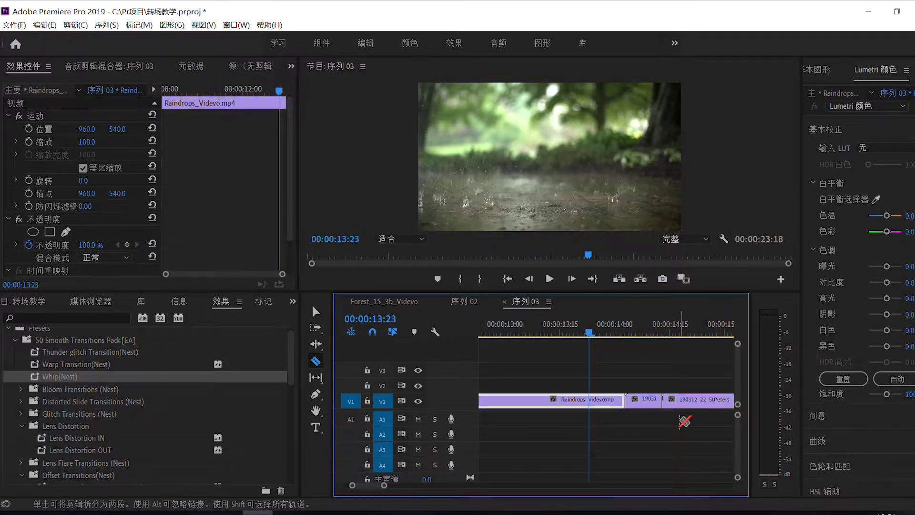
# Step: Cut Raindrops at 13:23 and nest the two junction pieces as 嵌套序列 19
pyautogui.click(590, 400)
pyautogui.click(316, 312)
pyautogui.moveTo(677, 433); pyautogui.dragTo(596, 396)
pyautogui.rightClick(612, 400)
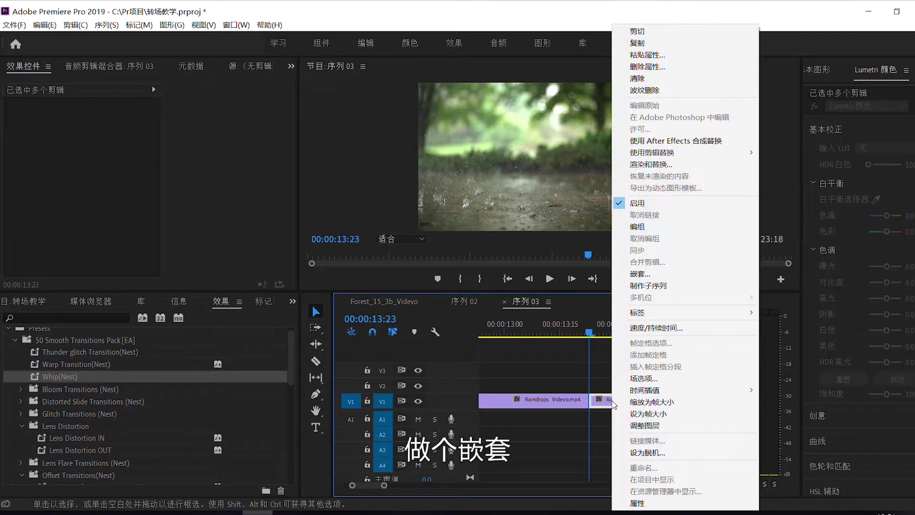
pyautogui.click(657, 279)
pyautogui.click(458, 280)
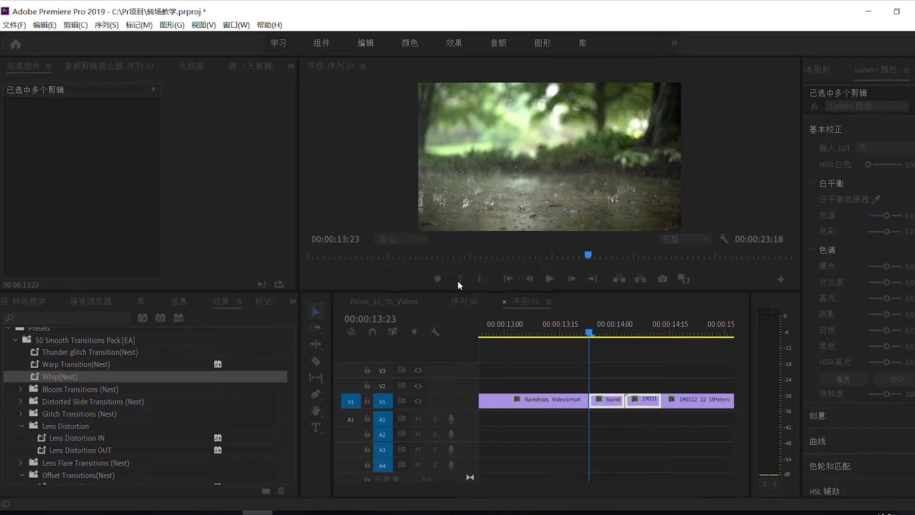
pyautogui.moveTo(289, 356); pyautogui.dragTo(296, 387)
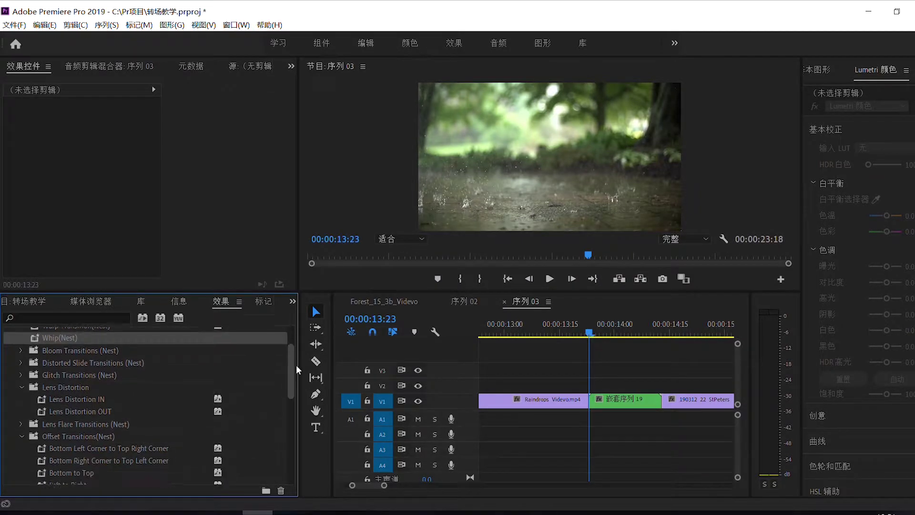
pyautogui.click(65, 351)
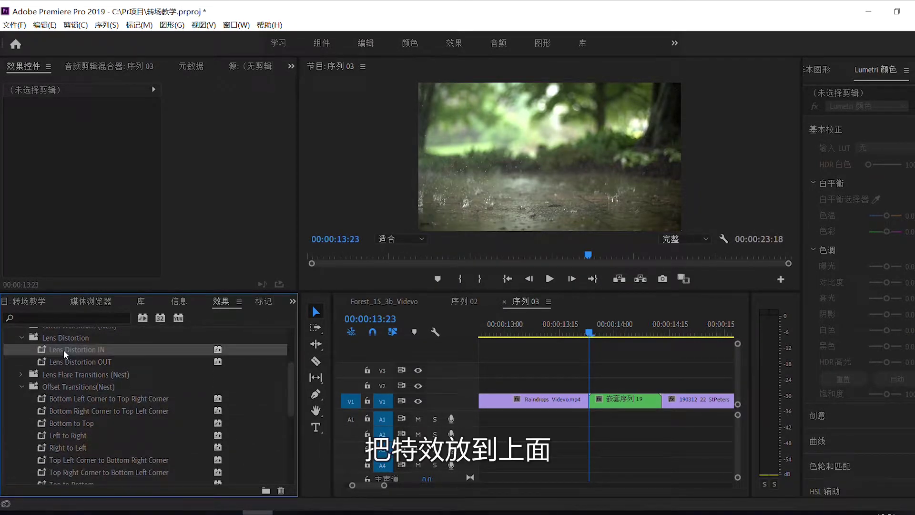
# Step: Apply Lens Distortion IN to 嵌套序列 19, preview from 13:14, and zoom out
pyautogui.moveTo(638, 403); pyautogui.dragTo(637, 402)
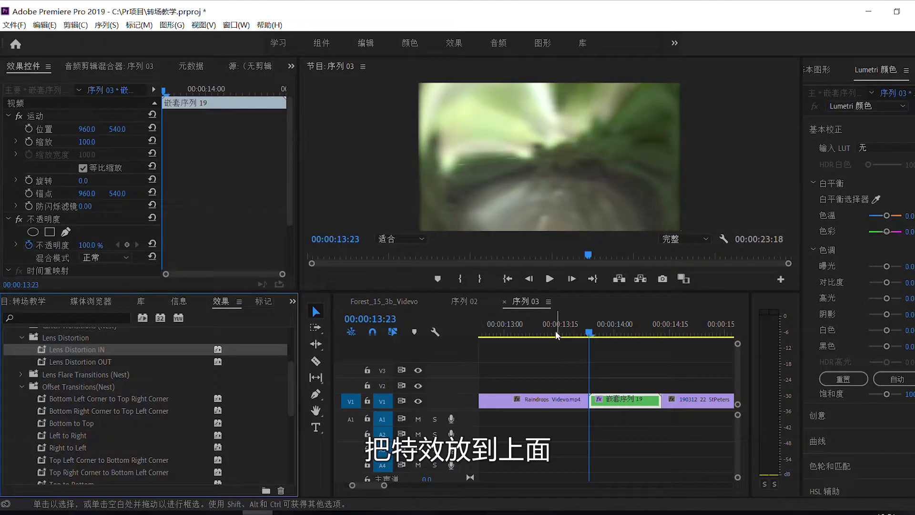
pyautogui.click(557, 335)
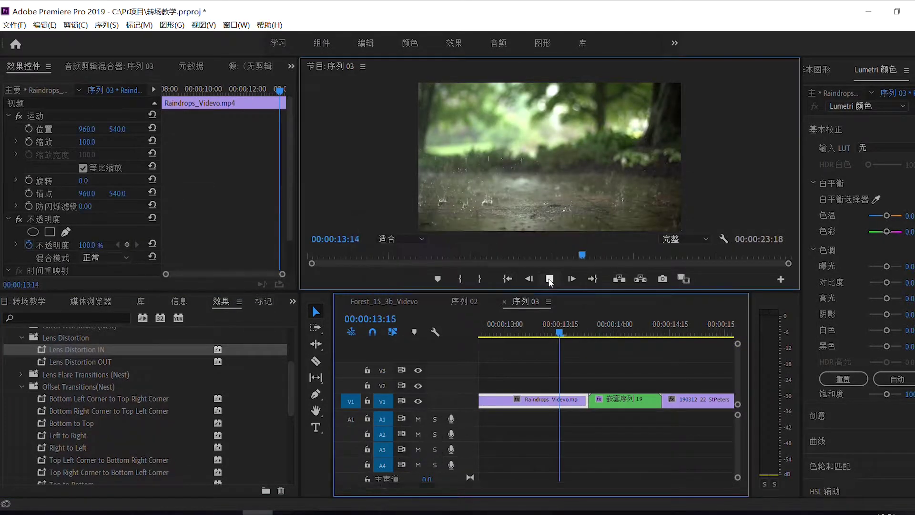
pyautogui.click(549, 279)
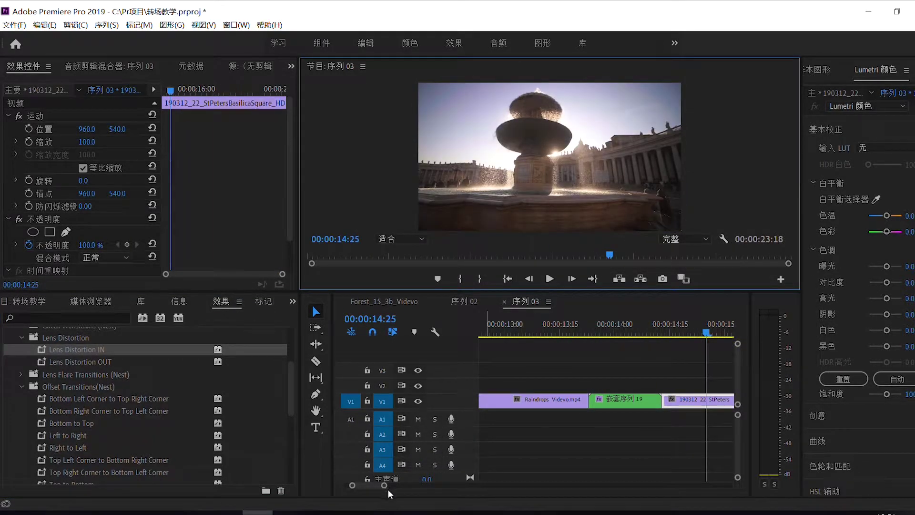
pyautogui.moveTo(386, 486); pyautogui.dragTo(443, 485)
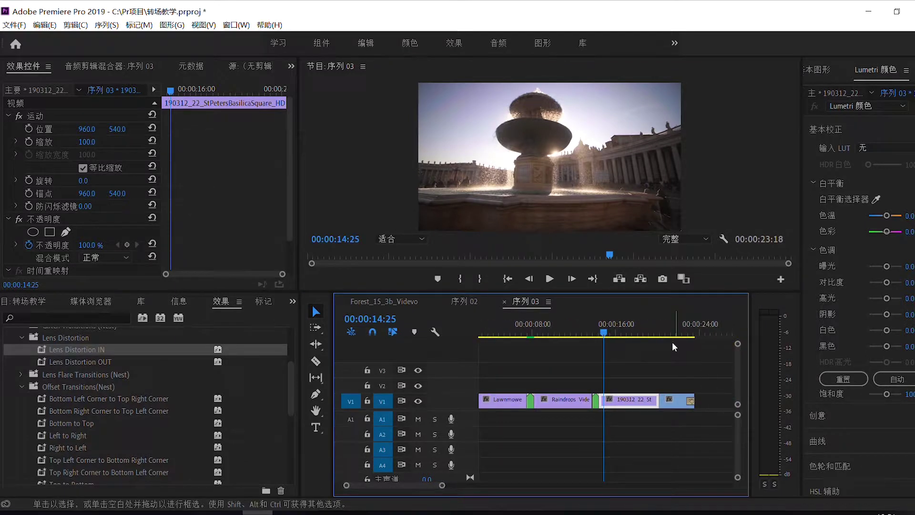
pyautogui.click(659, 333)
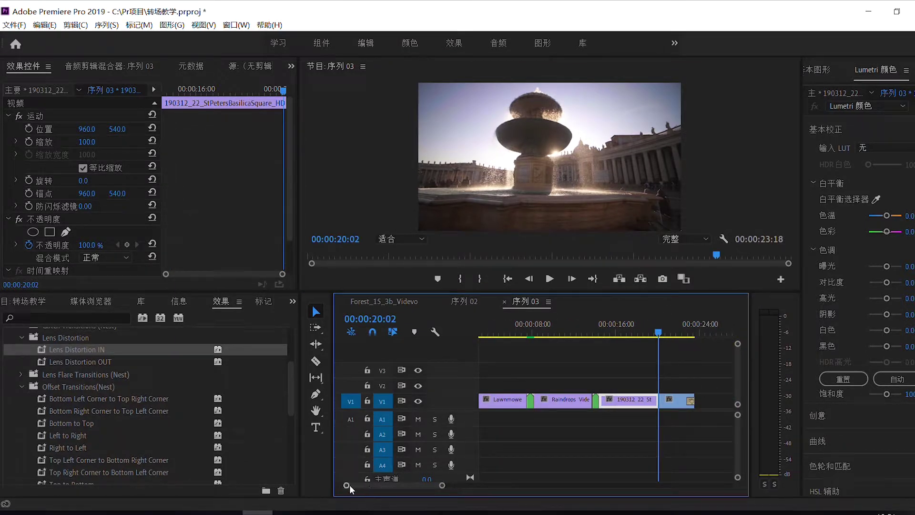
# Step: Zoom into the last junction and cut Running at 20:16 and St Peters at 19:26
pyautogui.moveTo(347, 486); pyautogui.dragTo(374, 487)
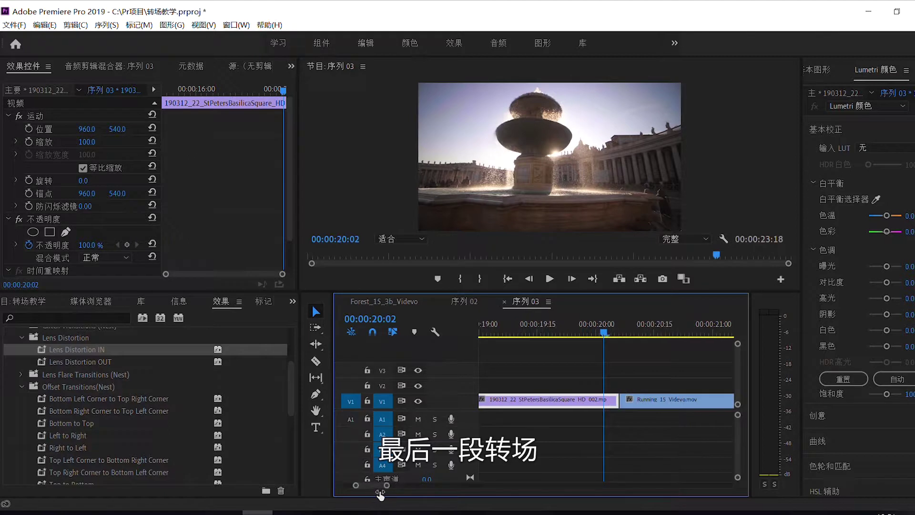
pyautogui.click(618, 337)
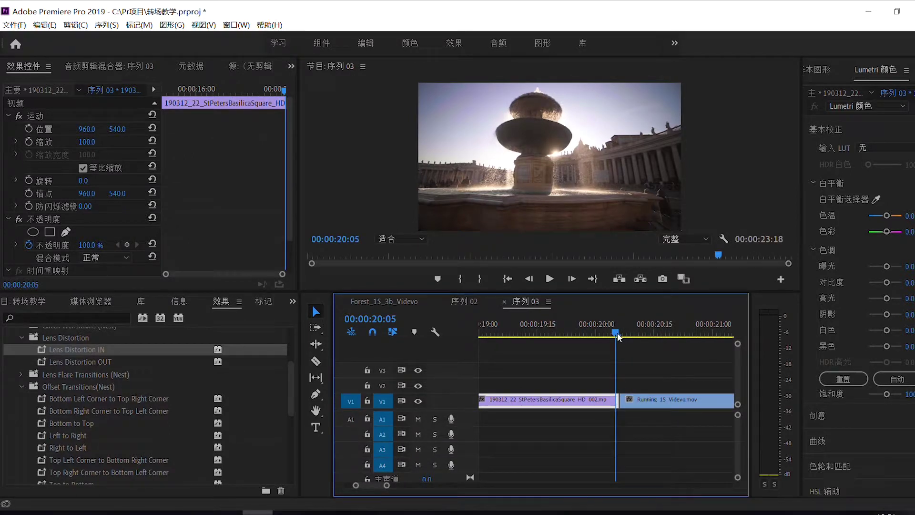
pyautogui.moveTo(618, 336); pyautogui.dragTo(619, 337)
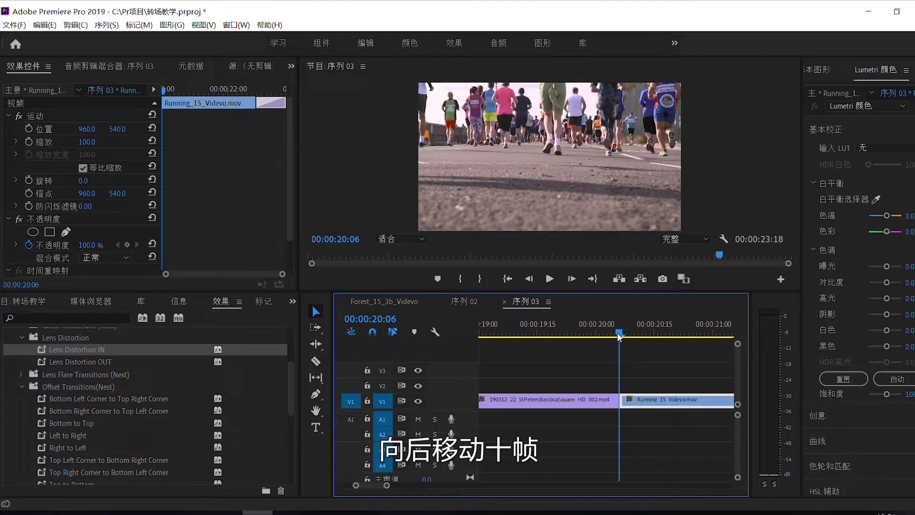
pyautogui.press('Right')
pyautogui.press('Right')
pyautogui.press('Right')
pyautogui.press('Right')
pyautogui.press('Right')
pyautogui.press('Right')
pyautogui.press('Right')
pyautogui.press('Right')
pyautogui.press('Right')
pyautogui.press('Right')
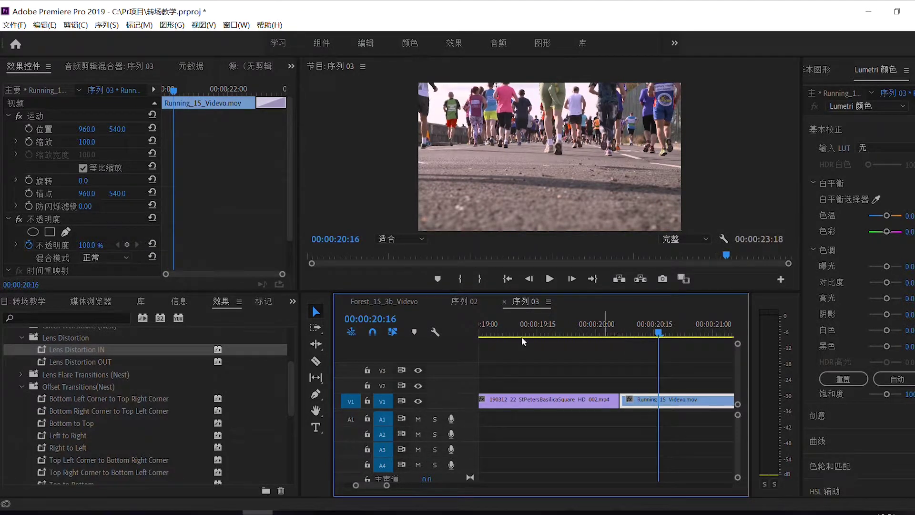
pyautogui.click(316, 361)
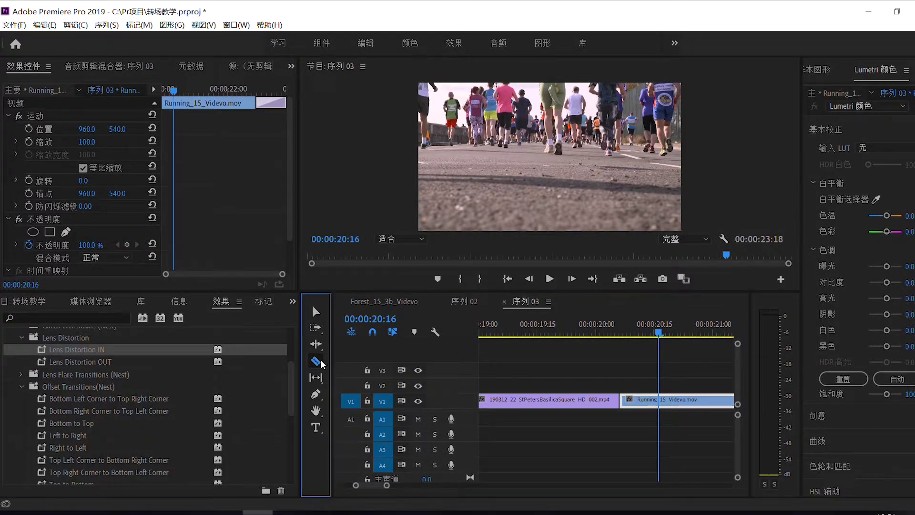
pyautogui.click(662, 401)
pyautogui.press('Left')
pyautogui.press('Left')
pyautogui.press('Left')
pyautogui.press('Left')
pyautogui.press('Left')
pyautogui.press('Left')
pyautogui.press('Left')
pyautogui.press('Left')
pyautogui.press('Left')
pyautogui.press('Left')
pyautogui.press('Left')
pyautogui.press('Left')
pyautogui.press('Left')
pyautogui.press('Left')
pyautogui.press('Left')
pyautogui.press('Left')
pyautogui.press('Left')
pyautogui.press('Left')
pyautogui.press('Left')
pyautogui.press('Left')
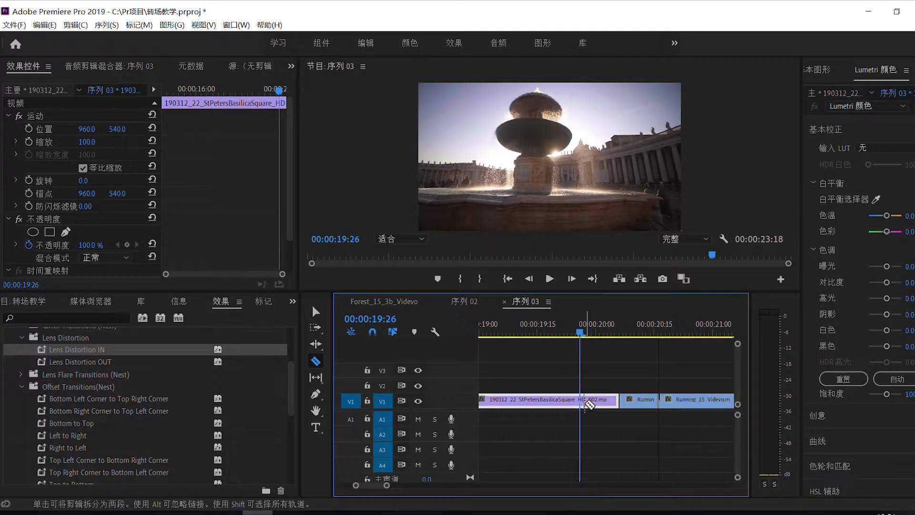
pyautogui.click(582, 403)
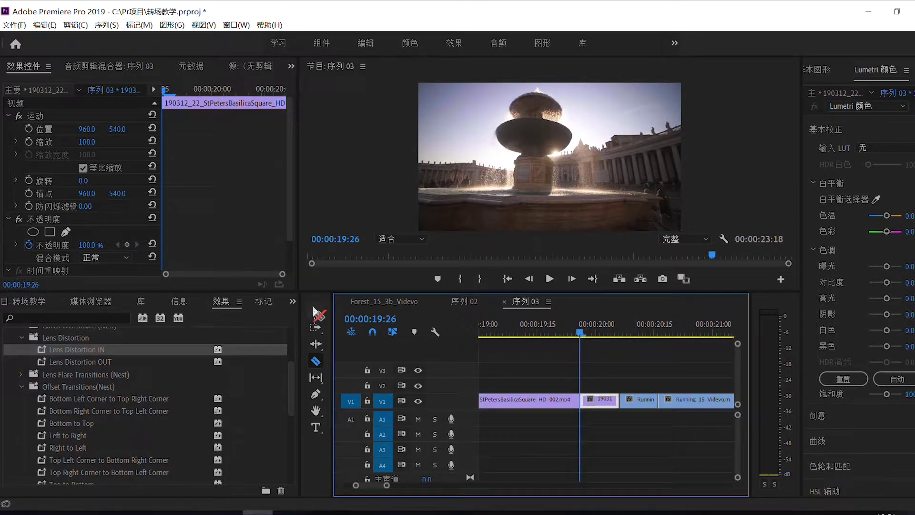
# Step: Select the two short pieces at the final junction and nest them as 嵌套序列 20
pyautogui.click(316, 311)
pyautogui.moveTo(648, 413); pyautogui.dragTo(591, 396)
pyautogui.rightClick(611, 402)
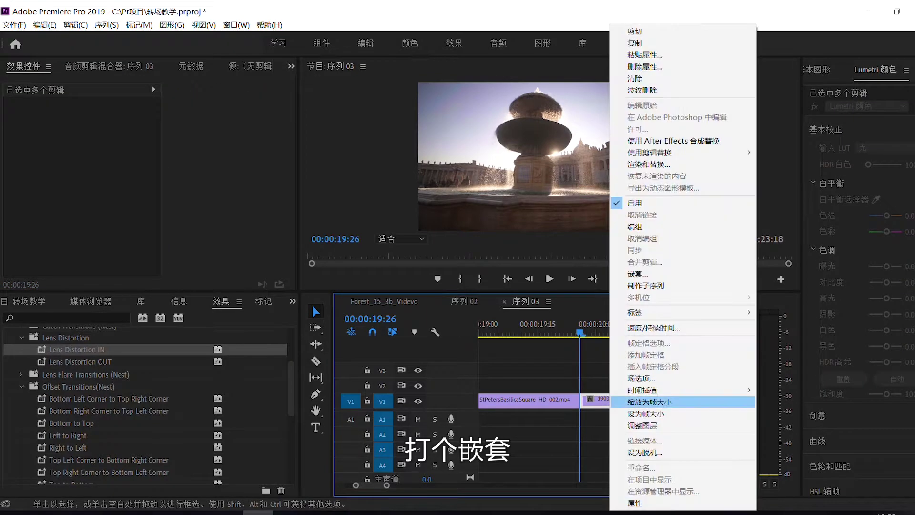
pyautogui.click(653, 275)
pyautogui.click(460, 275)
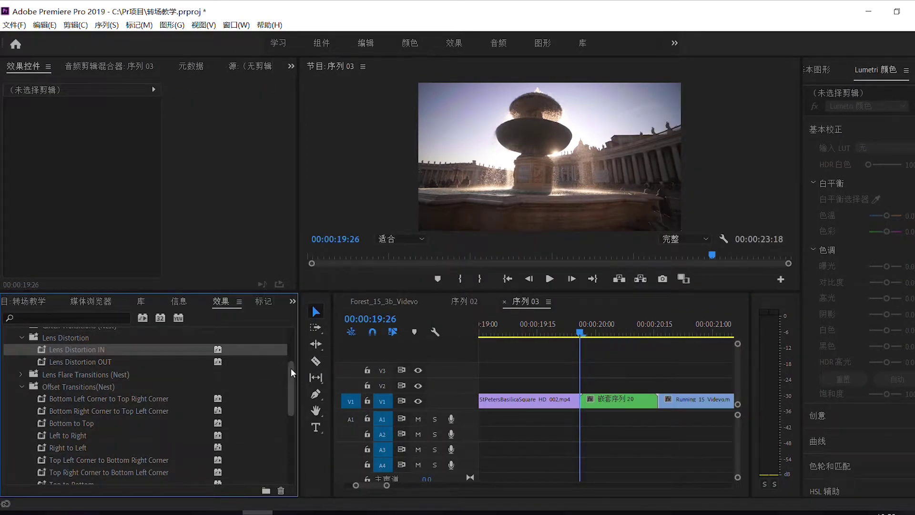
pyautogui.moveTo(290, 369); pyautogui.dragTo(293, 374)
pyautogui.click(70, 409)
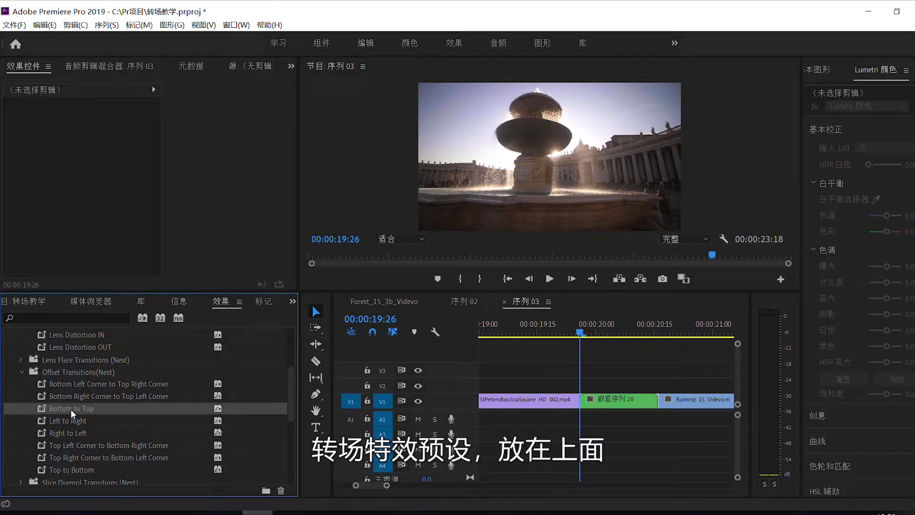
# Step: Apply the Offset Bottom to Top preset to nested sequence 嵌套序列 20 and preview the transition
pyautogui.moveTo(70, 409); pyautogui.dragTo(615, 401)
pyautogui.click(555, 334)
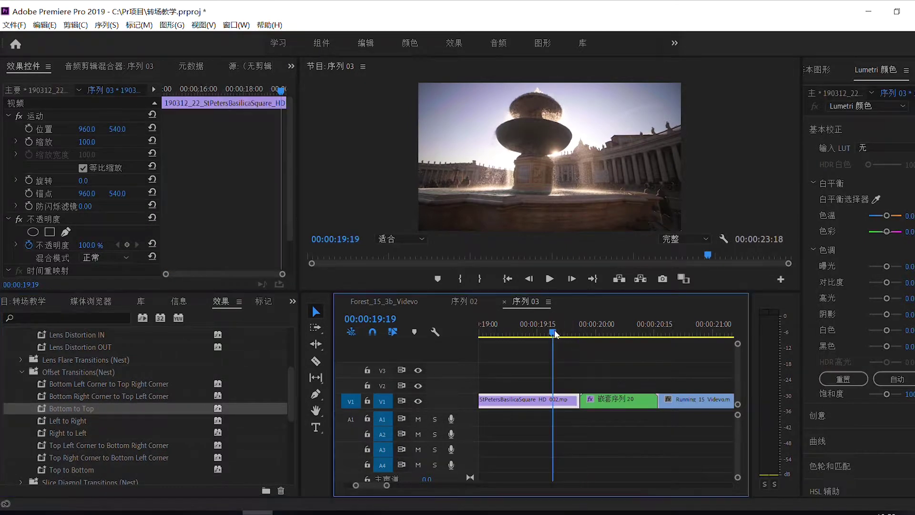
pyautogui.click(549, 278)
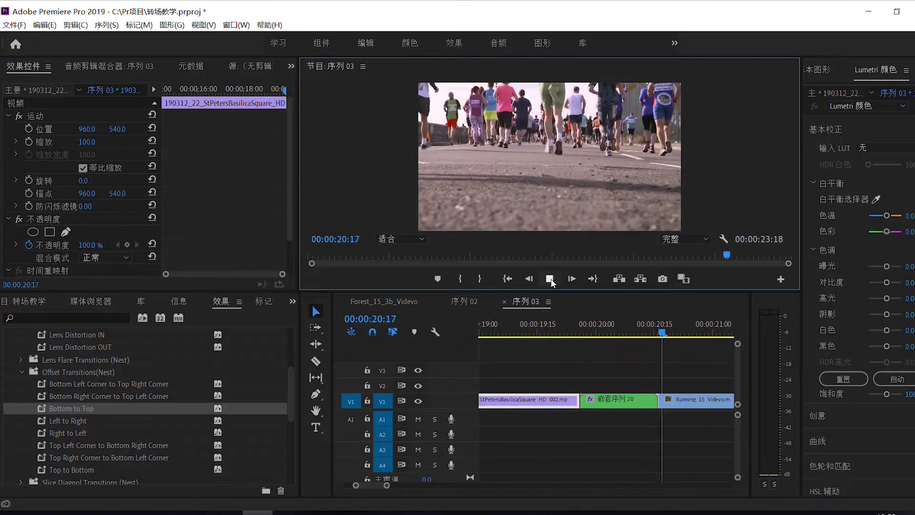
pyautogui.click(551, 281)
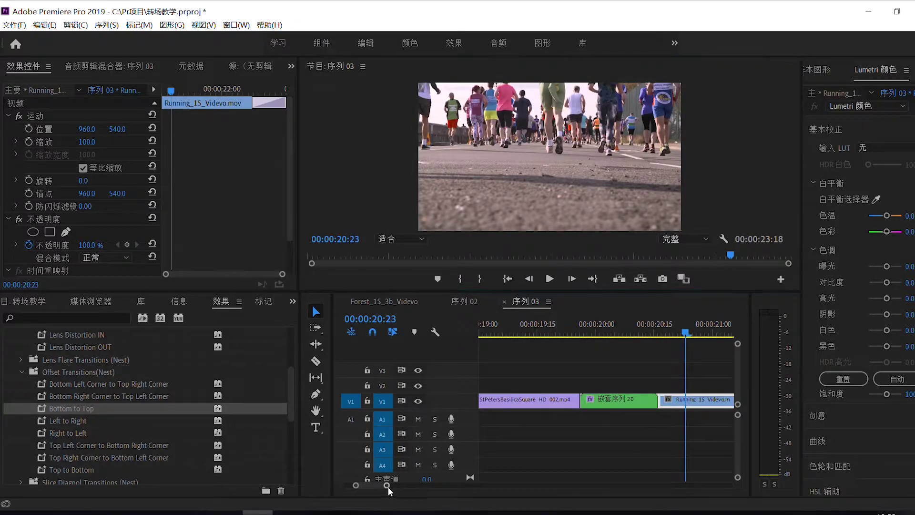
pyautogui.moveTo(388, 488); pyautogui.dragTo(556, 473)
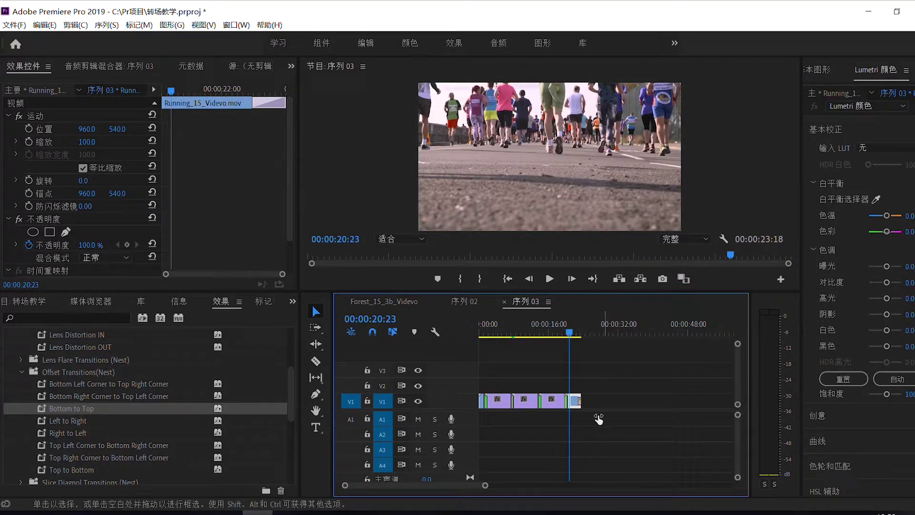
# Step: Play Sequence 序列 03 from 00:00:00:00 to the end, reviewing every junction transition
pyautogui.moveTo(494, 412); pyautogui.dragTo(511, 428)
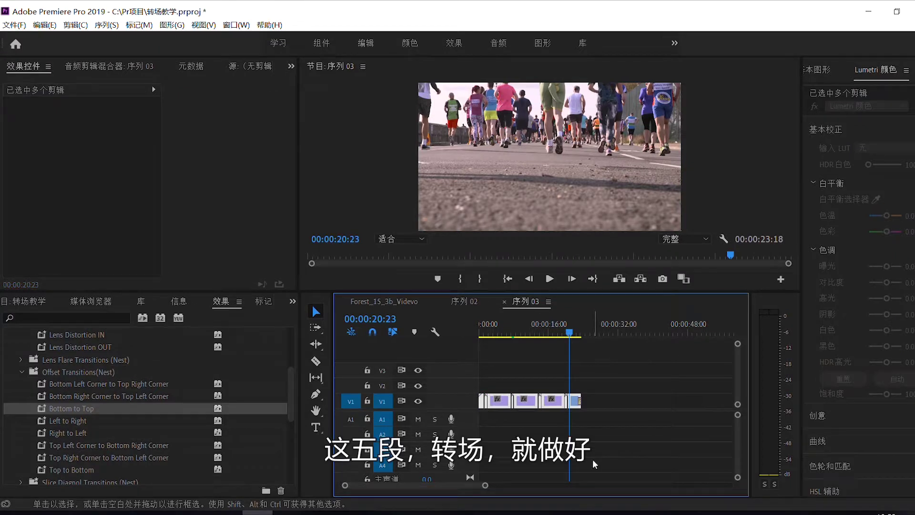
pyautogui.click(630, 424)
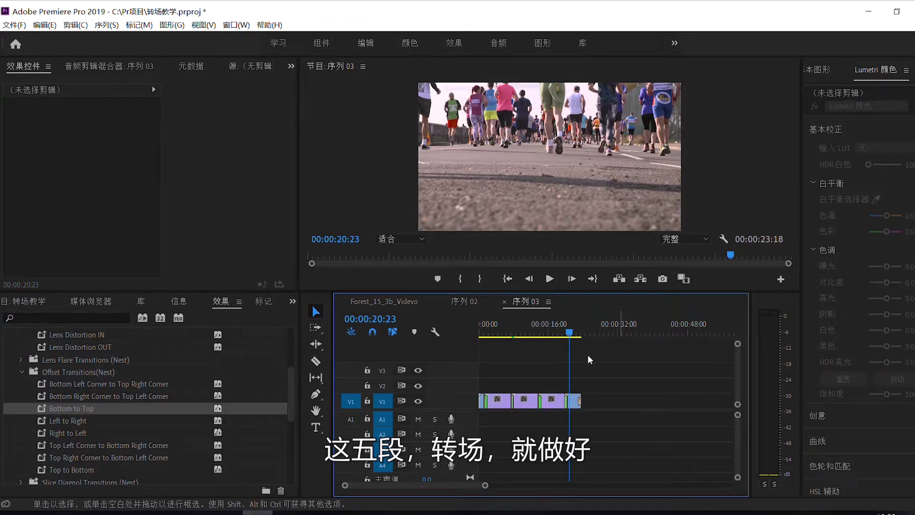
pyautogui.click(507, 279)
pyautogui.click(550, 279)
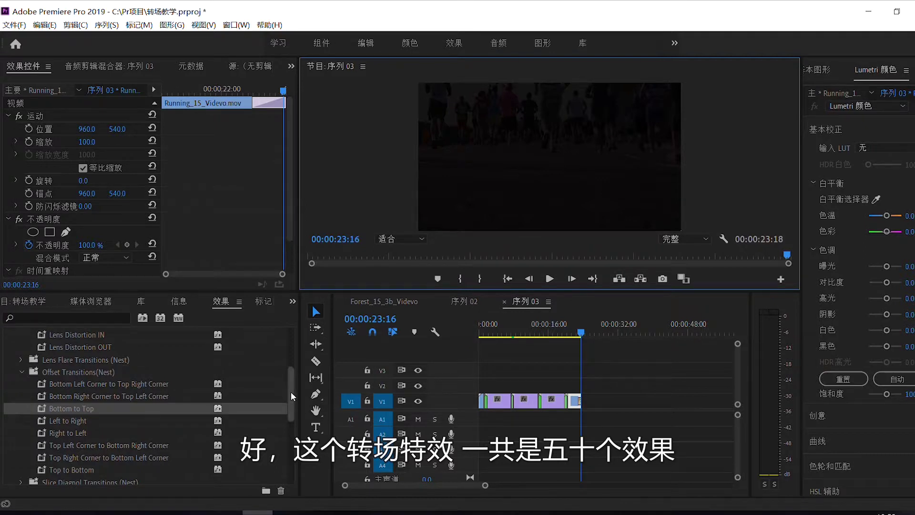
# Step: Scroll the Effects panel up and fold away the 50 Smooth Transitions Pack [EA] presets folder
pyautogui.moveTo(290, 392); pyautogui.dragTo(292, 345)
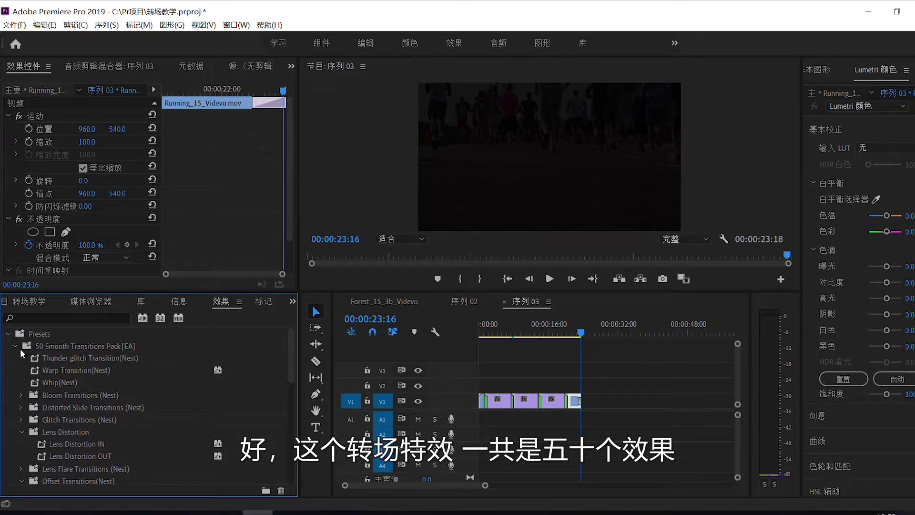
pyautogui.click(16, 346)
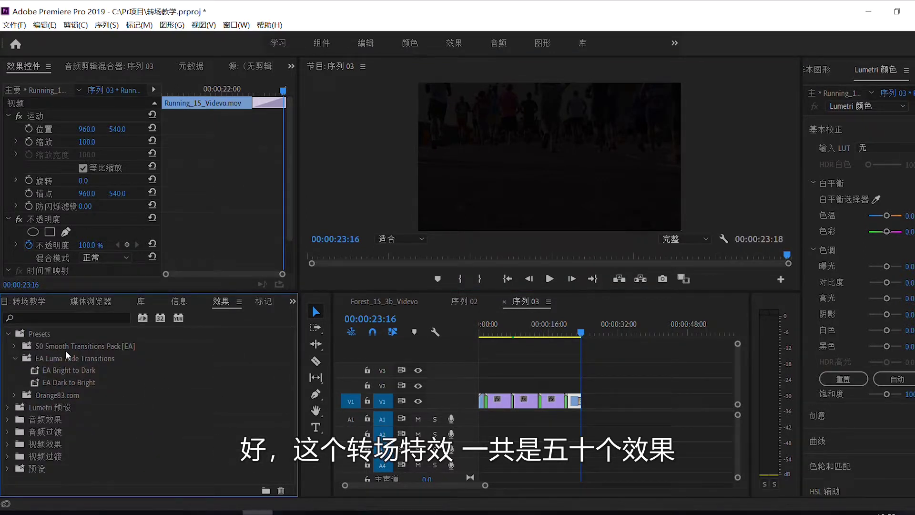